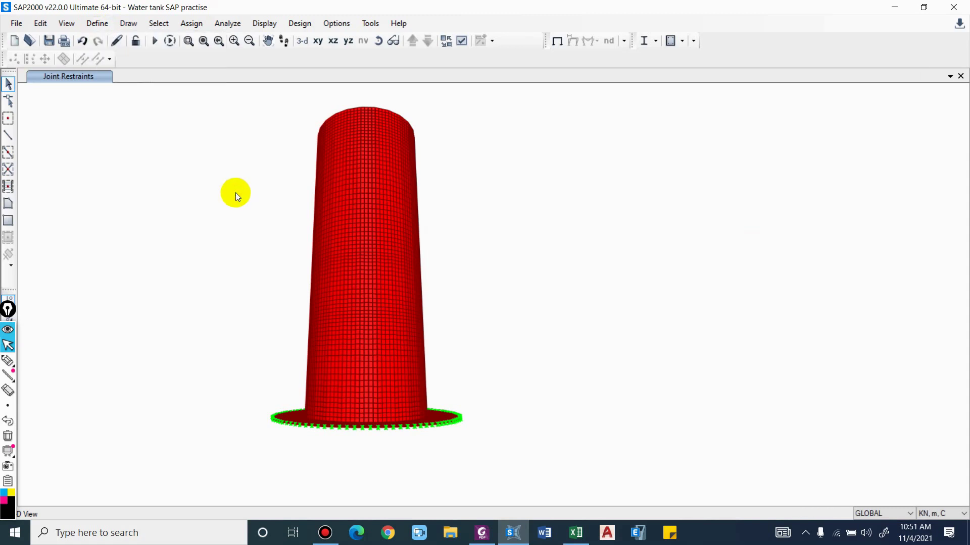
Pick a joint near the top of the tank wall and sketch a vertical height dimension labelled h beside the tank
middle_click_drag(583, 244, 571, 314, "shift")
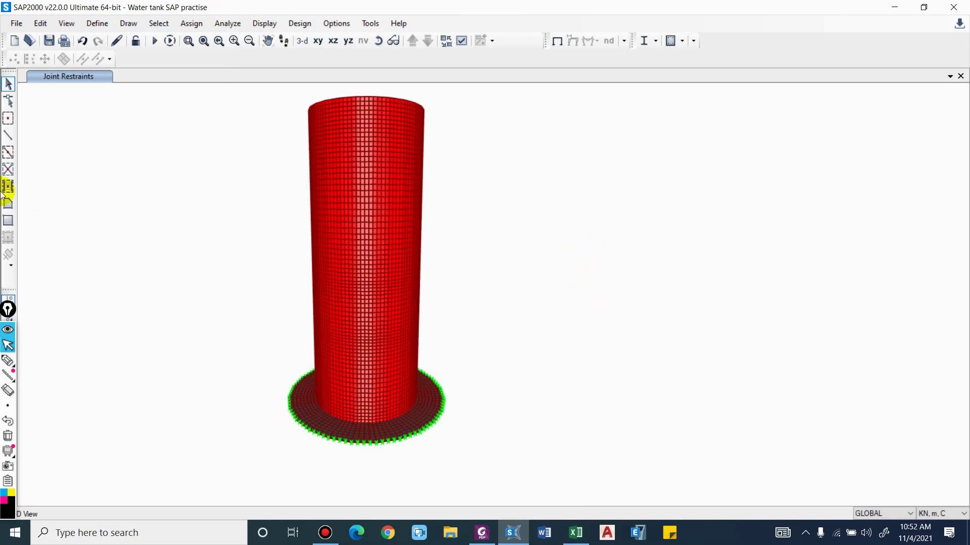
left_click(429, 133)
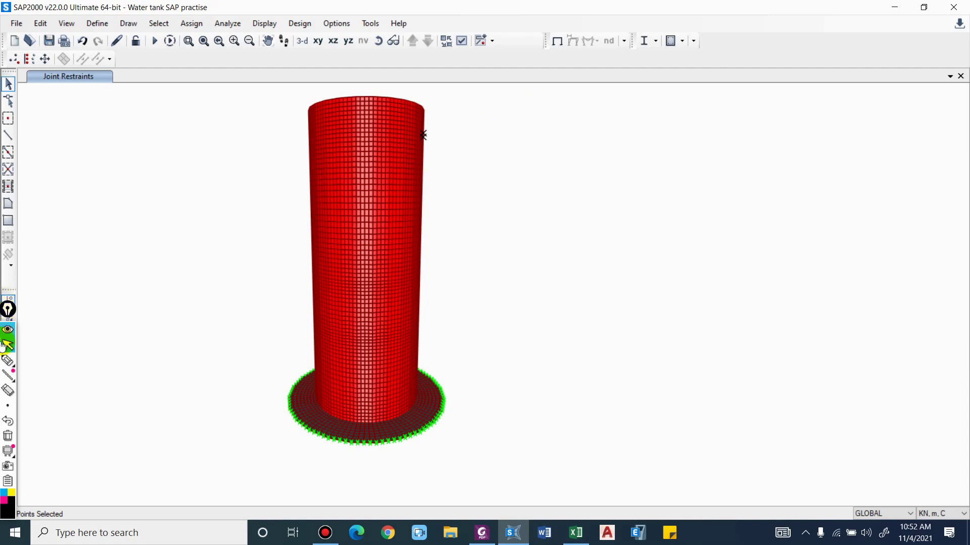
left_click(8, 360)
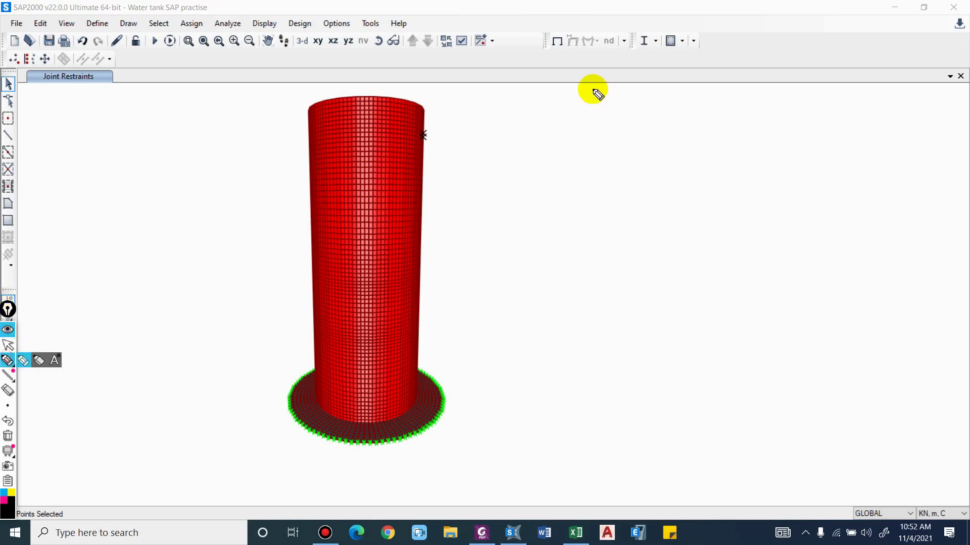
left_click(429, 132)
mouse_move(528, 132)
left_mouse_down()
mouse_move(541, 129)
mouse_move(511, 131)
mouse_move(519, 401)
mouse_move(510, 420)
mouse_move(526, 414)
mouse_move(508, 430)
left_mouse_up()
left_click_drag(520, 127, 507, 140)
left_click_drag(480, 208, 490, 249)
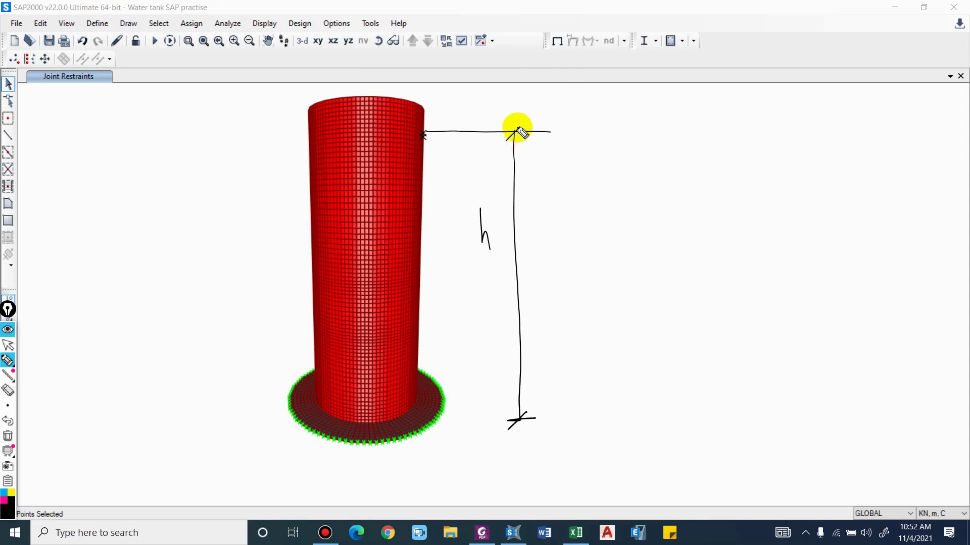
Sketch the triangular water pressure diagram along the height line, label its base γh and handwrite the pressure formula beside it
mouse_move(516, 133)
left_mouse_down()
mouse_move(611, 420)
mouse_move(526, 421)
left_mouse_up()
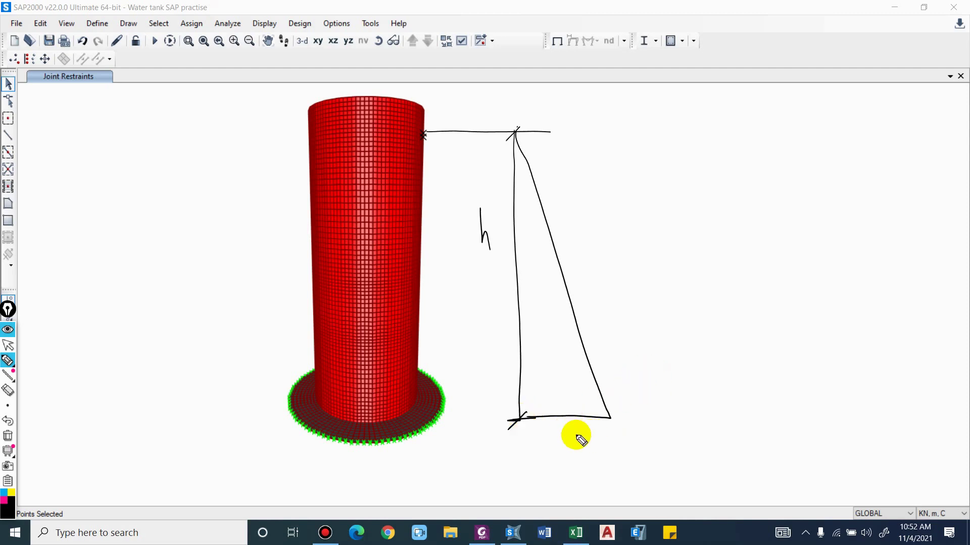
mouse_move(564, 415)
left_mouse_down()
mouse_move(569, 440)
mouse_move(566, 422)
mouse_move(583, 415)
mouse_move(597, 450)
left_mouse_up()
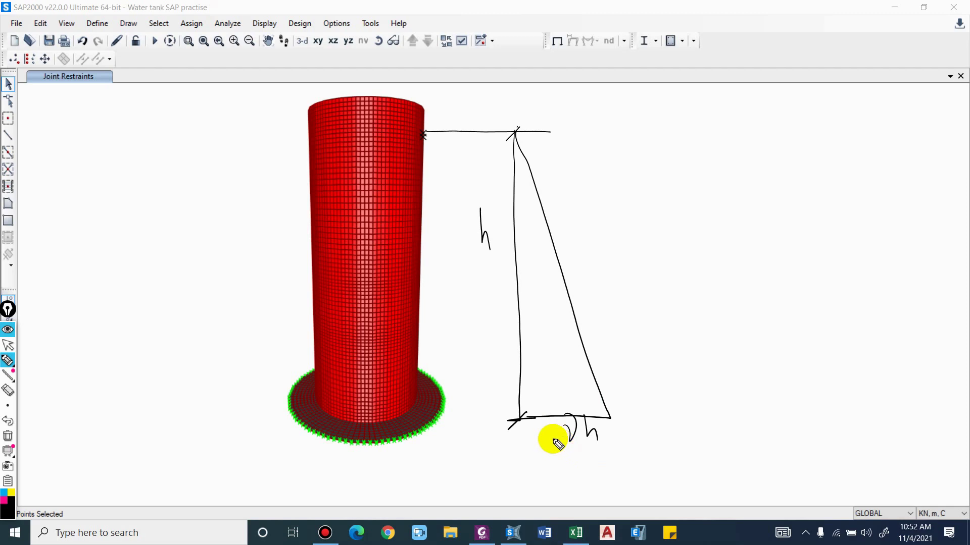
left_click_drag(669, 258, 678, 258)
left_click_drag(668, 268, 677, 267)
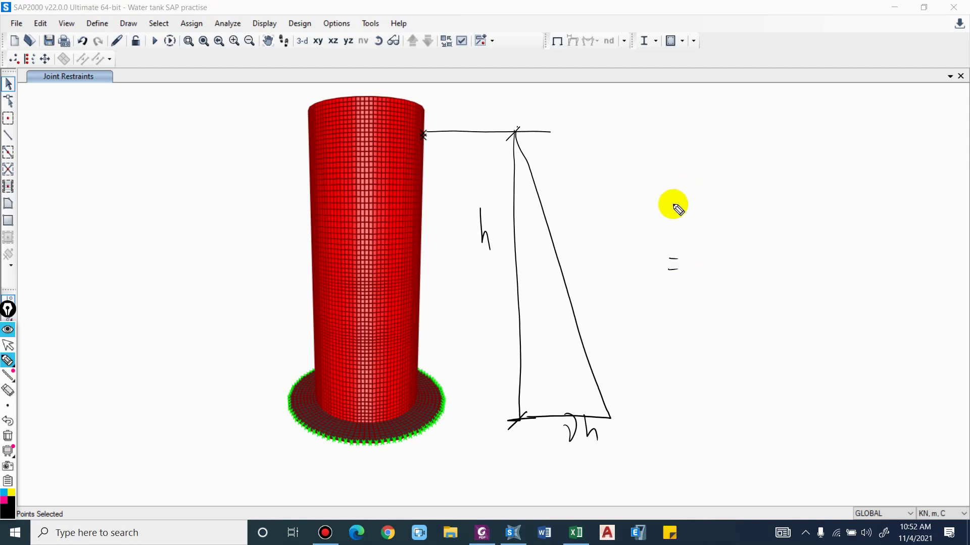
mouse_move(689, 238)
left_mouse_down()
mouse_move(697, 269)
mouse_move(731, 251)
mouse_move(724, 254)
mouse_move(737, 262)
mouse_move(746, 246)
mouse_move(783, 264)
left_mouse_up()
left_click_drag(782, 254, 769, 265)
left_click_drag(791, 234, 804, 273)
right_click(805, 273)
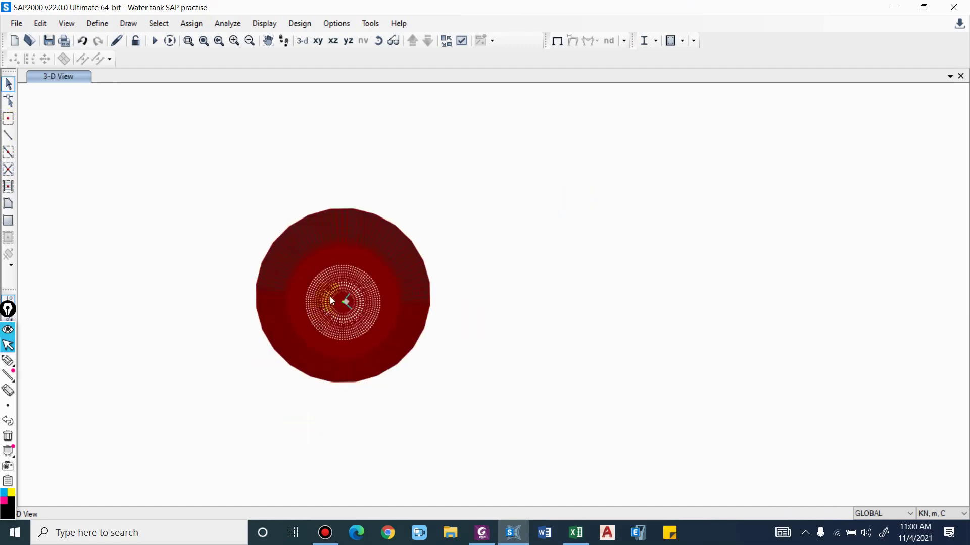
Examine the cylindrical tank shell from above, looking down its inner wall to the base, and from the side
scroll(336, 301, "up", 5)
scroll(307, 219, "down", 5)
middle_click_drag(307, 219, 448, 97, "shift")
scroll(448, 97, "up", 3)
middle_click_drag(472, 136, 481, 264, "shift")
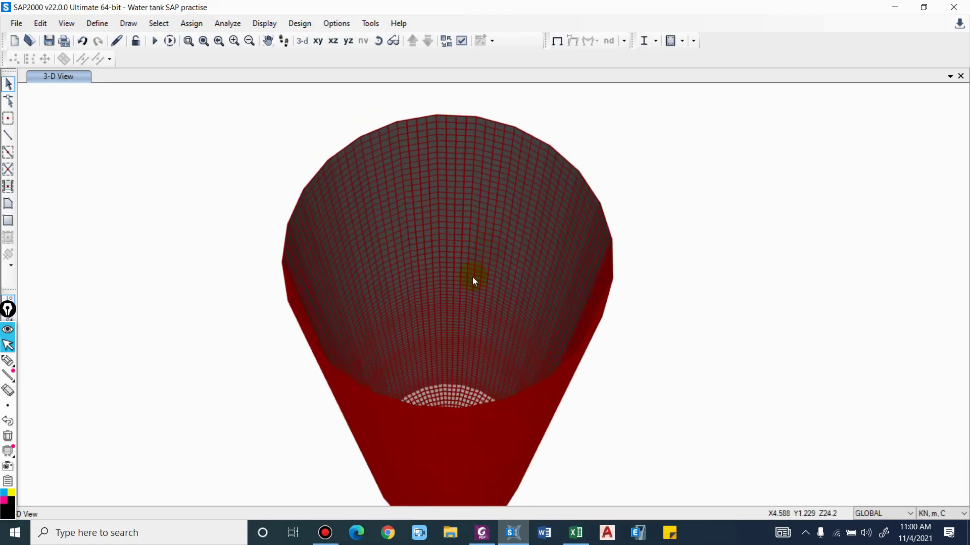
scroll(443, 300, "up", 3)
scroll(395, 249, "down", 4)
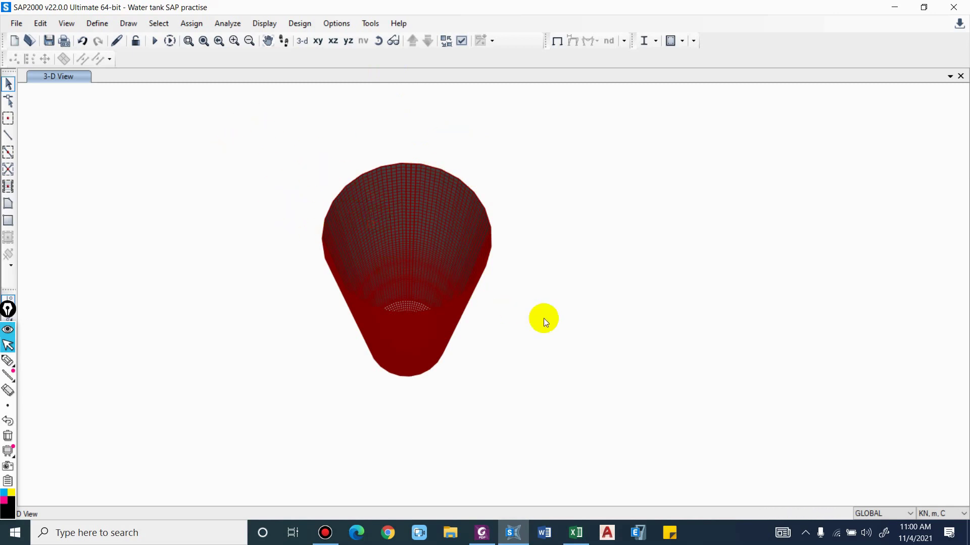
middle_click_drag(567, 299, 384, 167, "shift")
Start a joint pattern assignment and choose Water pressure as the joint pattern
left_click(191, 23)
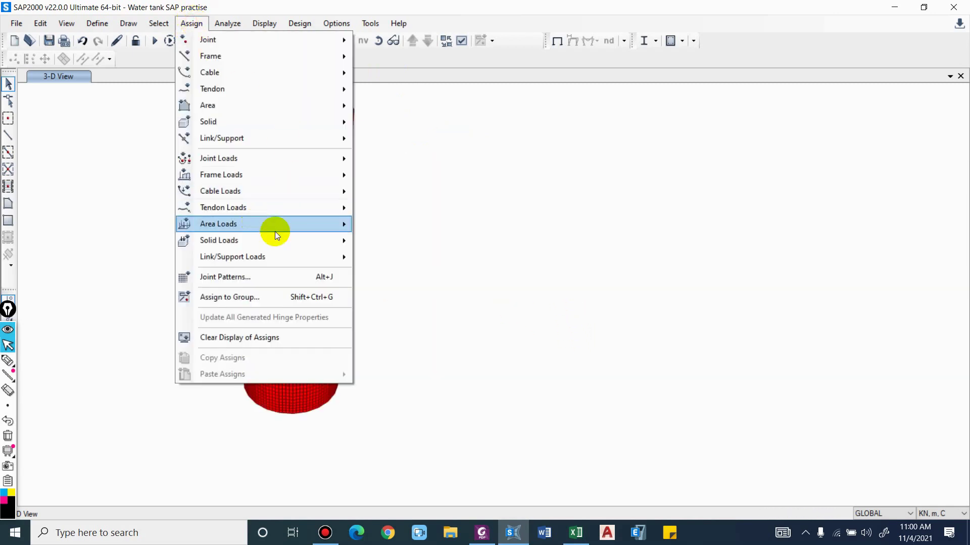
left_click(237, 276)
left_click_drag(489, 97, 744, 89)
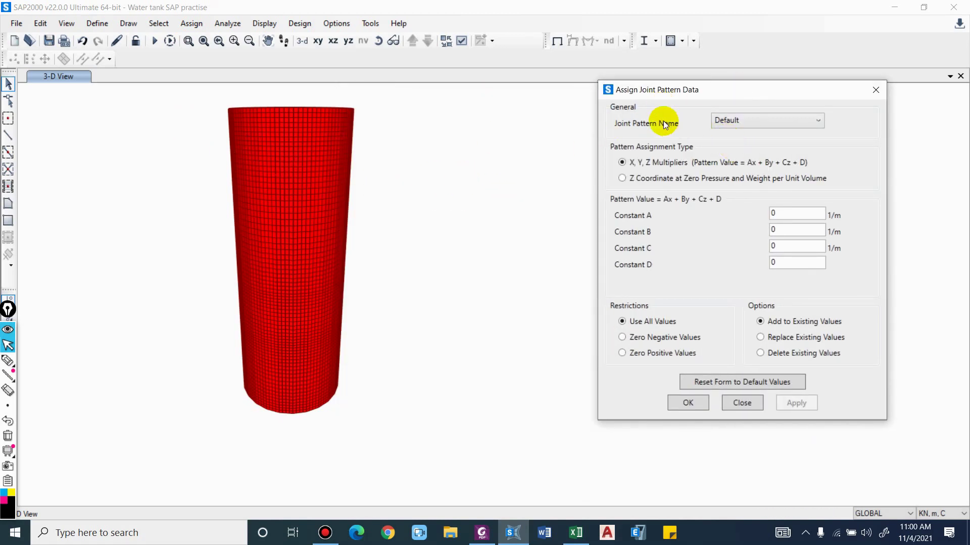
left_click(726, 123)
left_click(751, 160)
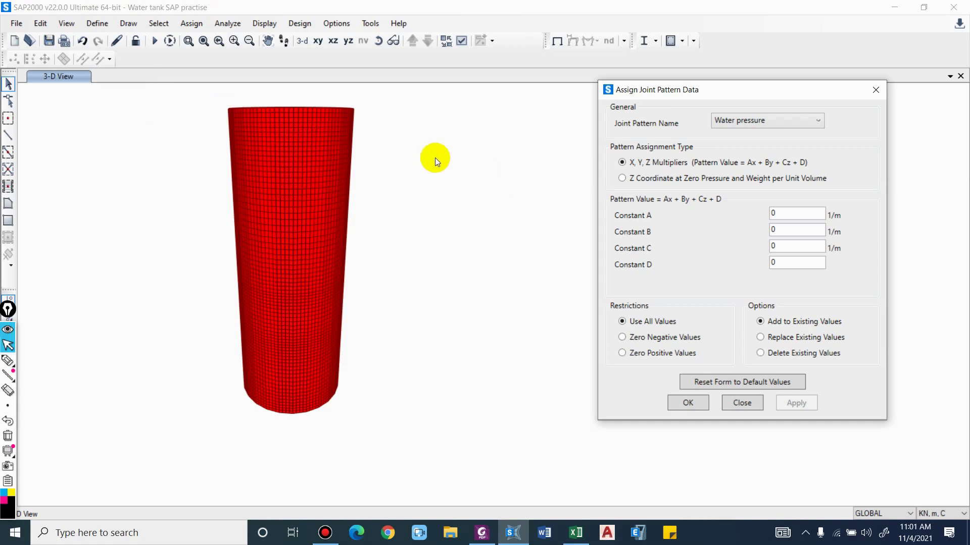
Restore the previous selection of the tank's area elements and check the selected wall mesh up close
left_click(118, 116)
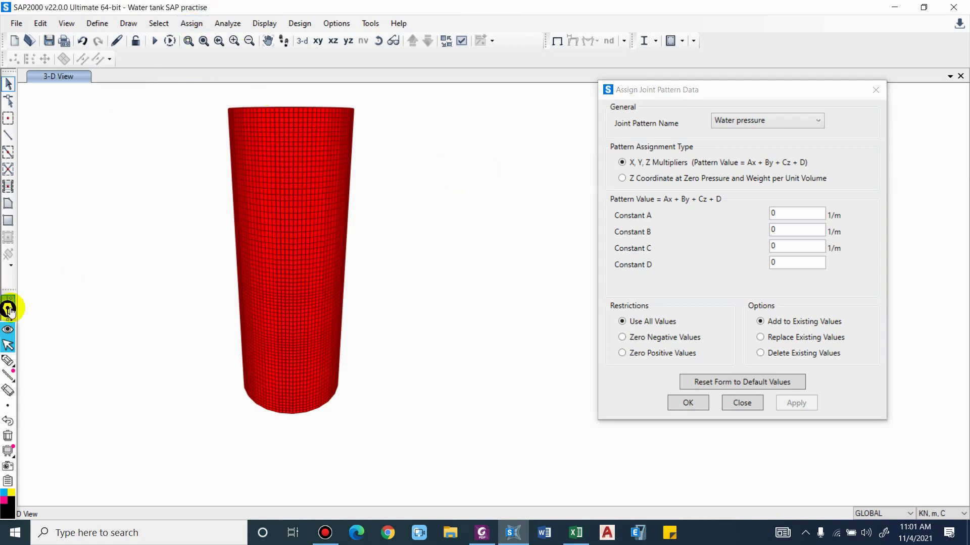
left_click(157, 23)
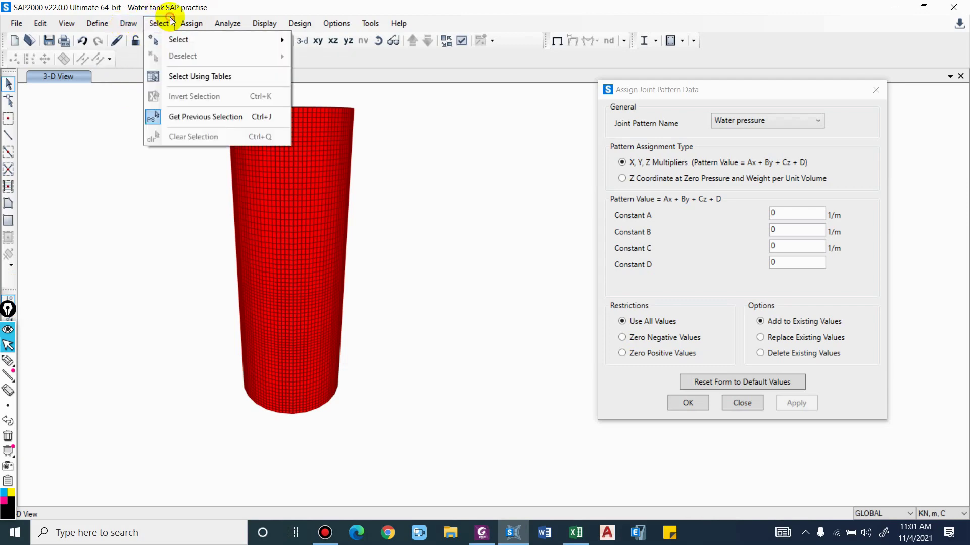
left_click(196, 114)
scroll(274, 148, "up", 5)
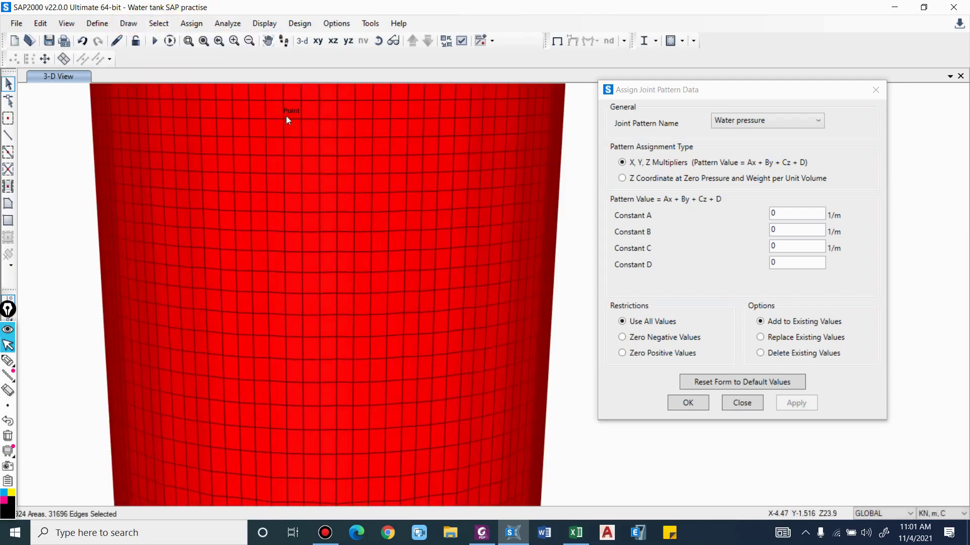
scroll(361, 182, "down", 5)
middle_click_drag(362, 181, 394, 162, "shift")
scroll(376, 136, "up", 8)
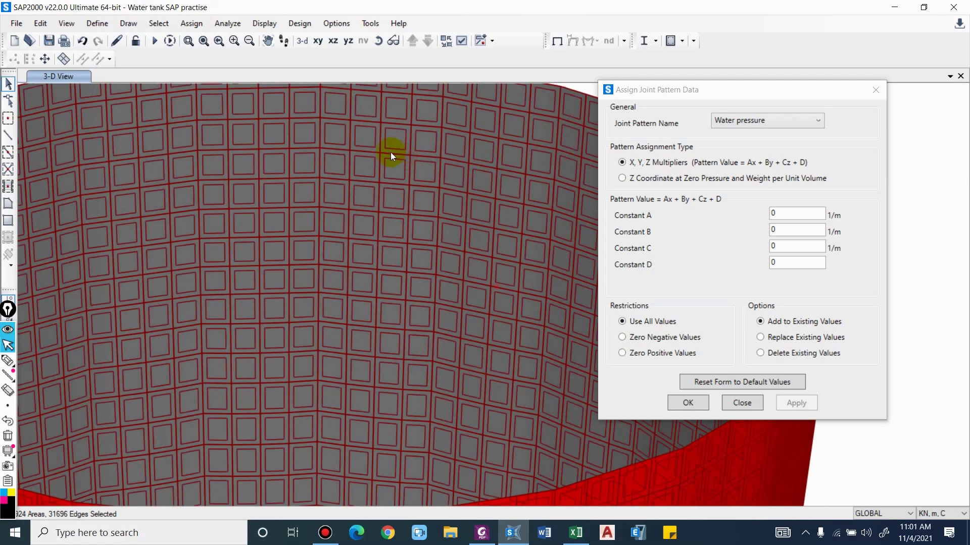
scroll(404, 164, "up", 3)
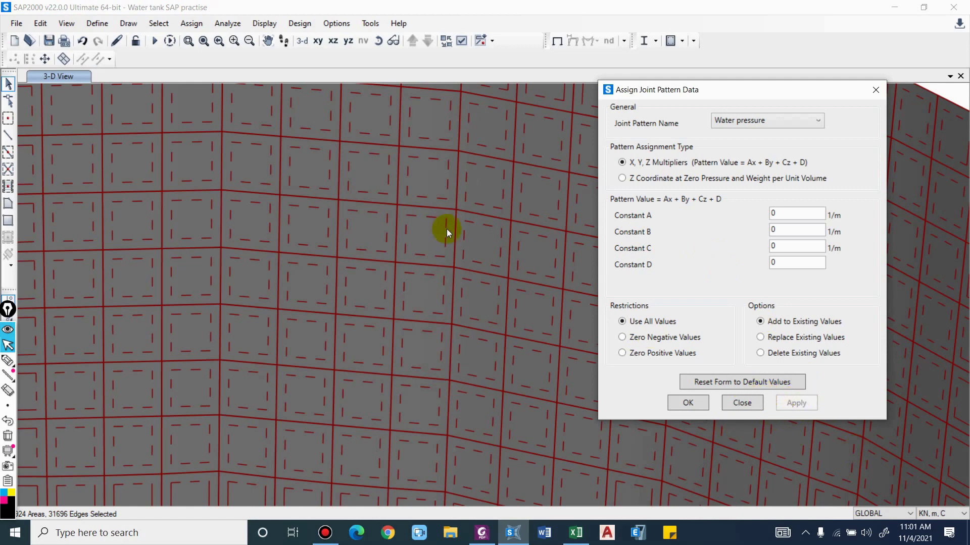
scroll(411, 208, "down", 5)
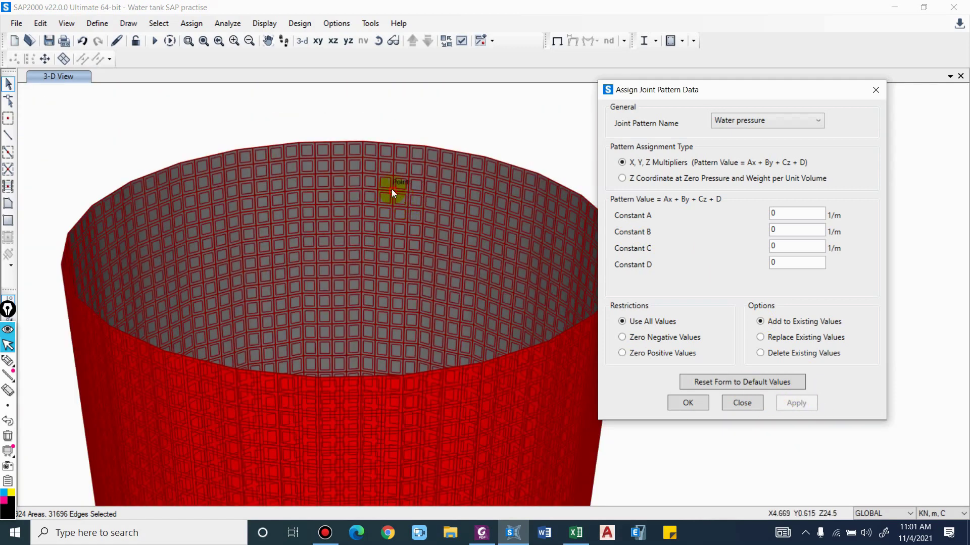
Add all joints of the tank shell to the selection with a window around it and check the joint markers around the upper rim
scroll(379, 159, "up", 3)
scroll(407, 173, "down", 8)
left_click_drag(291, 119, 534, 338)
scroll(389, 163, "up", 3)
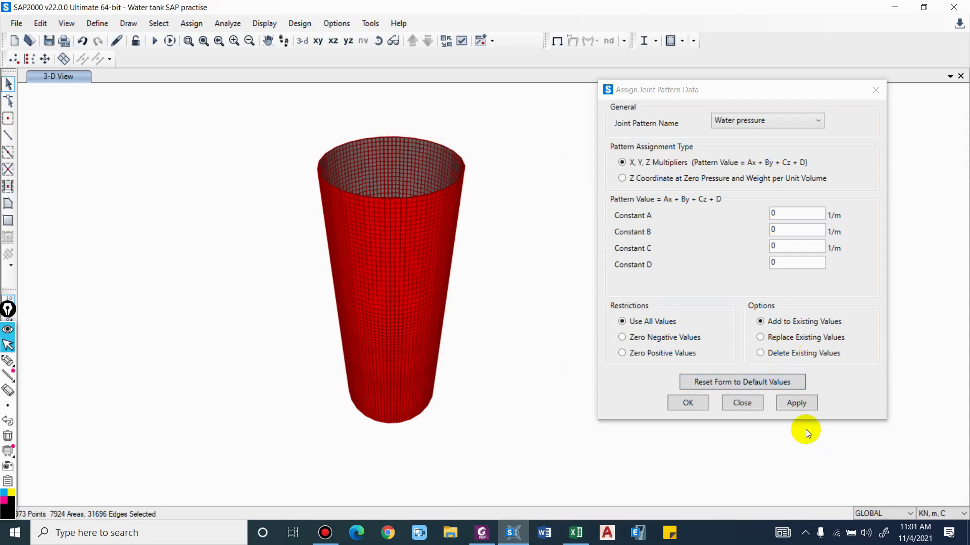
left_click(790, 406)
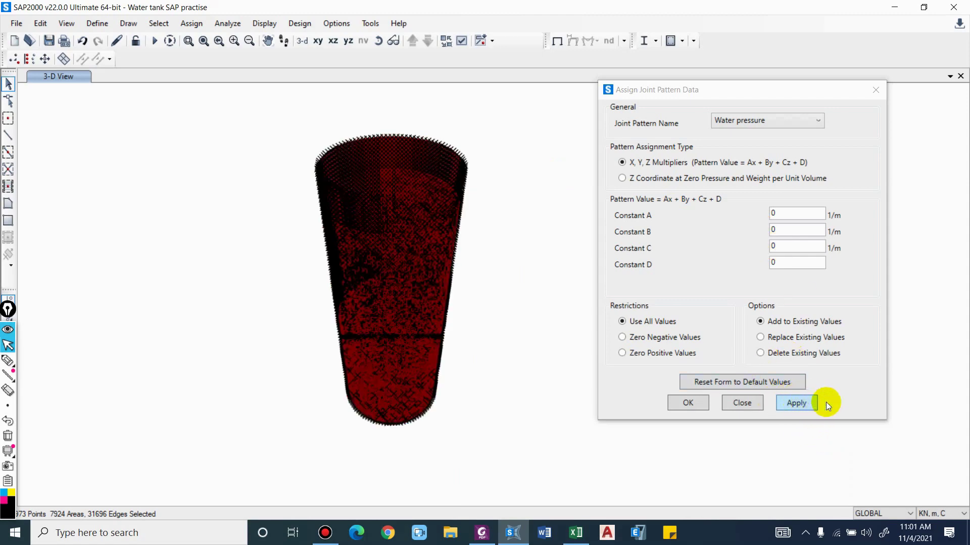
scroll(443, 235, "up", 6)
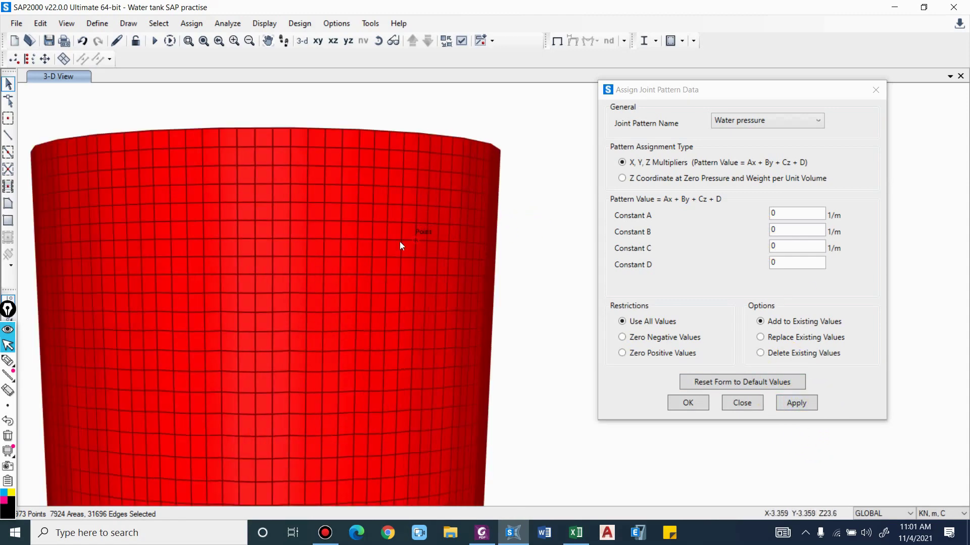
middle_click_drag(440, 250, 347, 184, "shift")
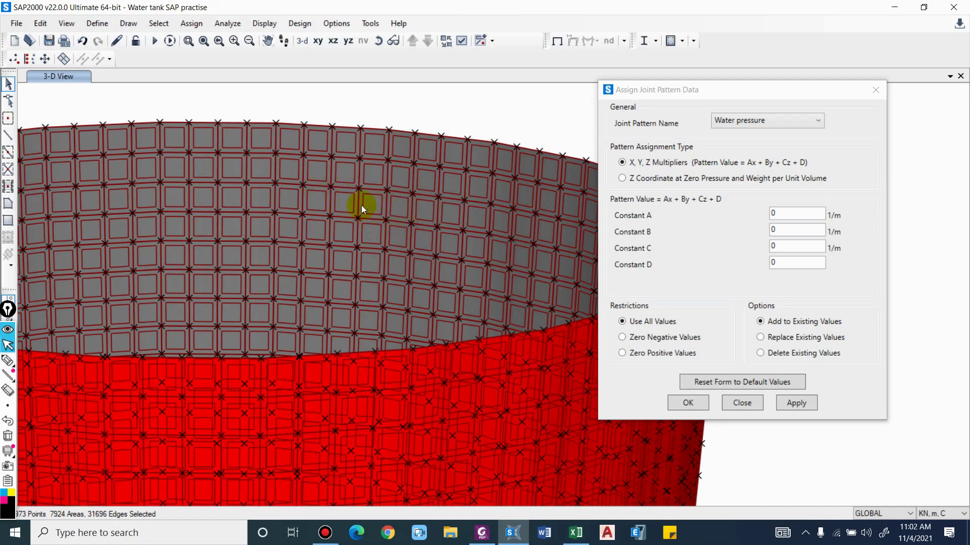
middle_click_drag(390, 198, 356, 184, "shift")
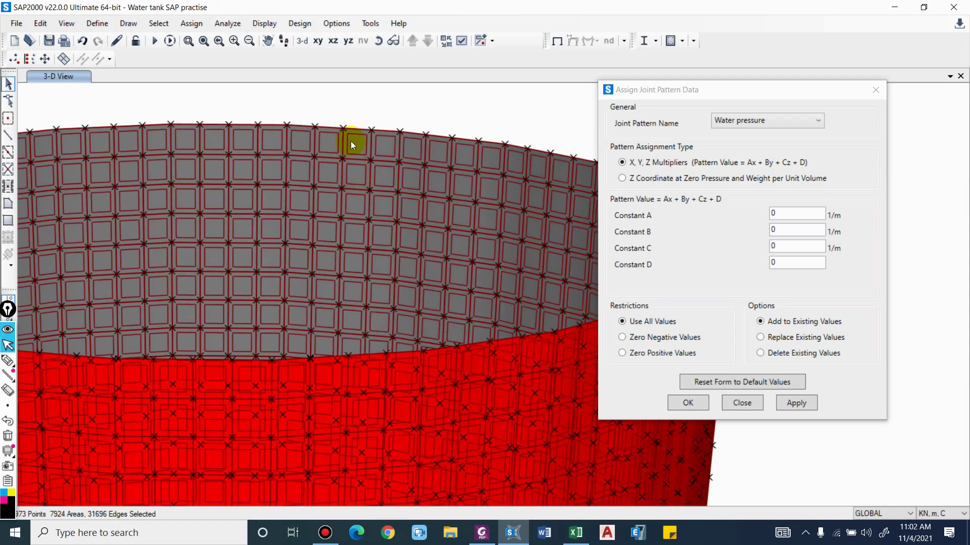
scroll(419, 262, "down", 3)
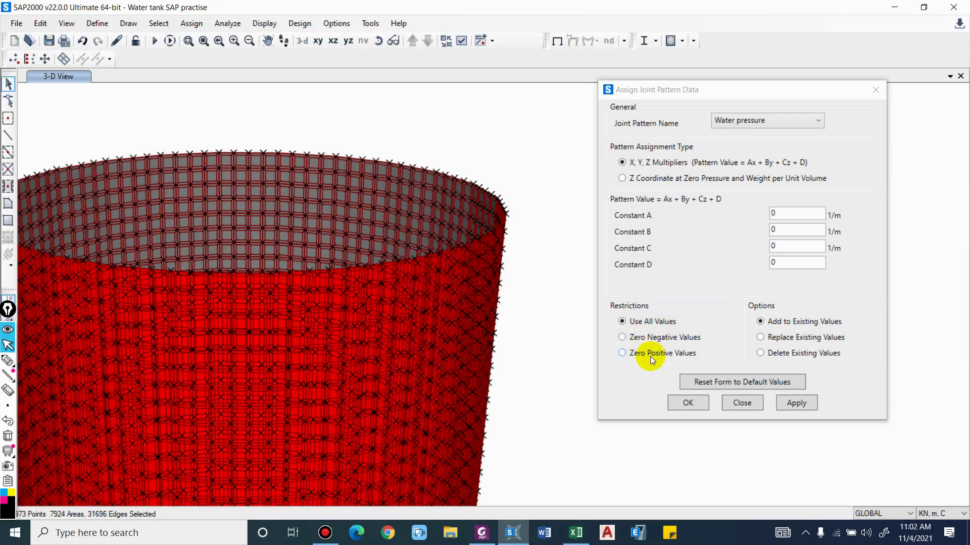
scroll(304, 232, "down", 5)
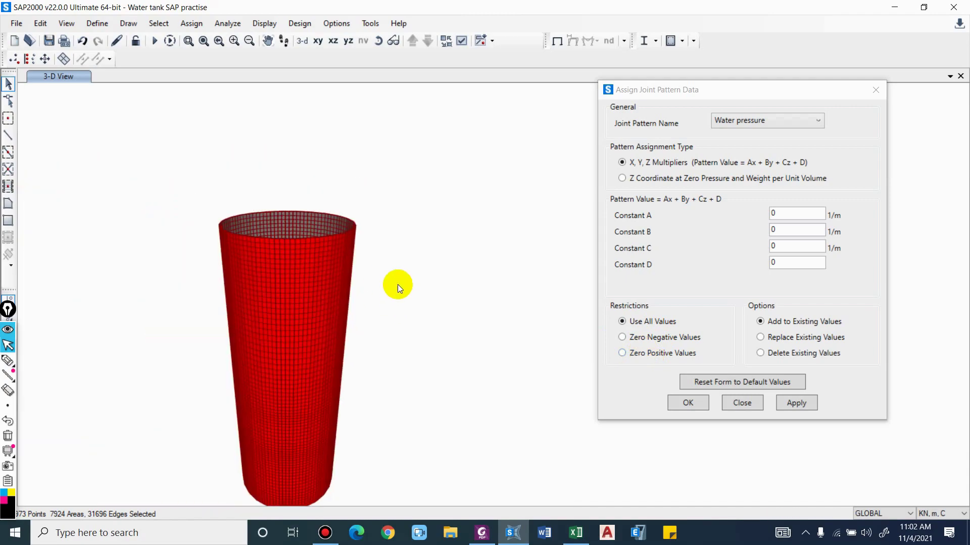
scroll(394, 287, "down", 4)
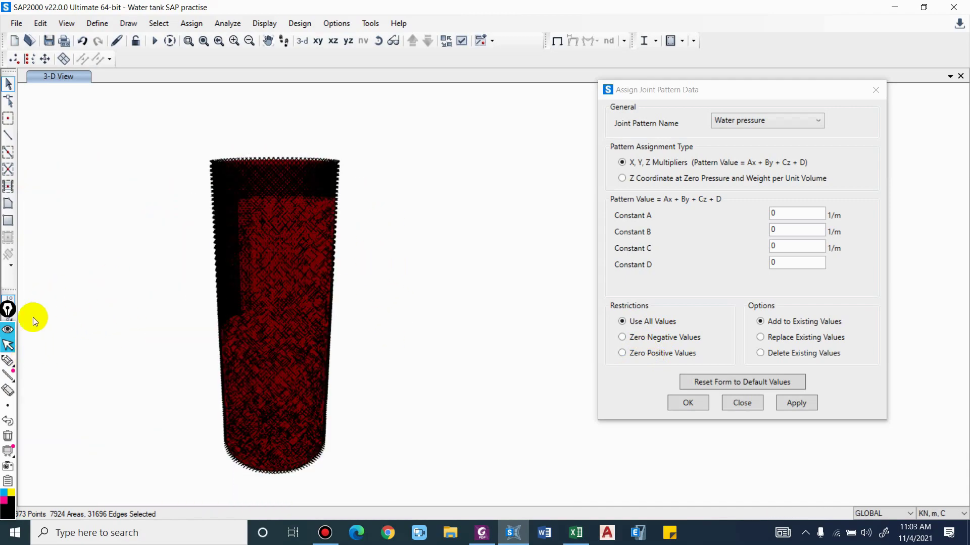
Sketch a triangular water pressure diagram beside the tank, labelled F = 0 at the top and F = max at the base
left_click(7, 360)
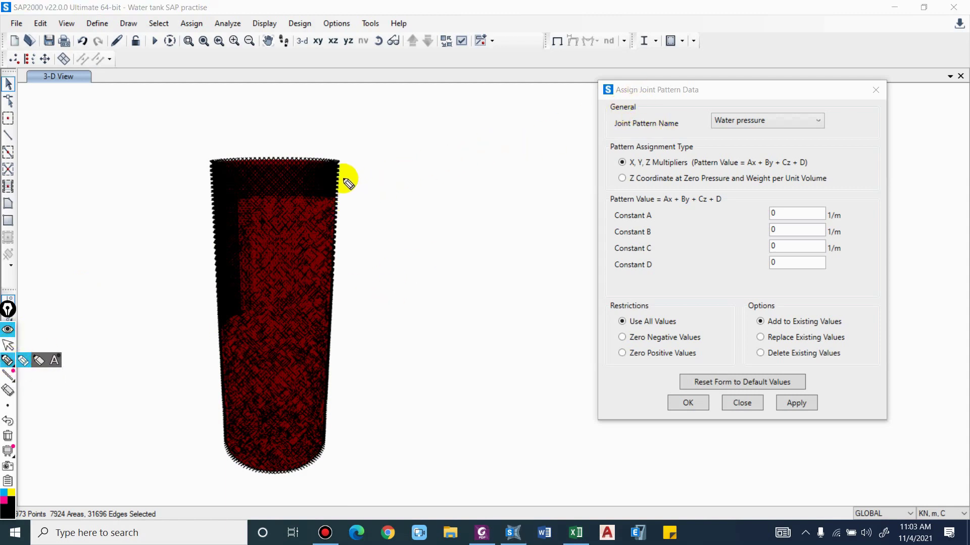
mouse_move(339, 178)
left_mouse_down()
mouse_move(374, 178)
mouse_move(393, 228)
mouse_move(417, 352)
mouse_move(417, 465)
mouse_move(525, 448)
mouse_move(372, 190)
mouse_move(349, 187)
left_mouse_up()
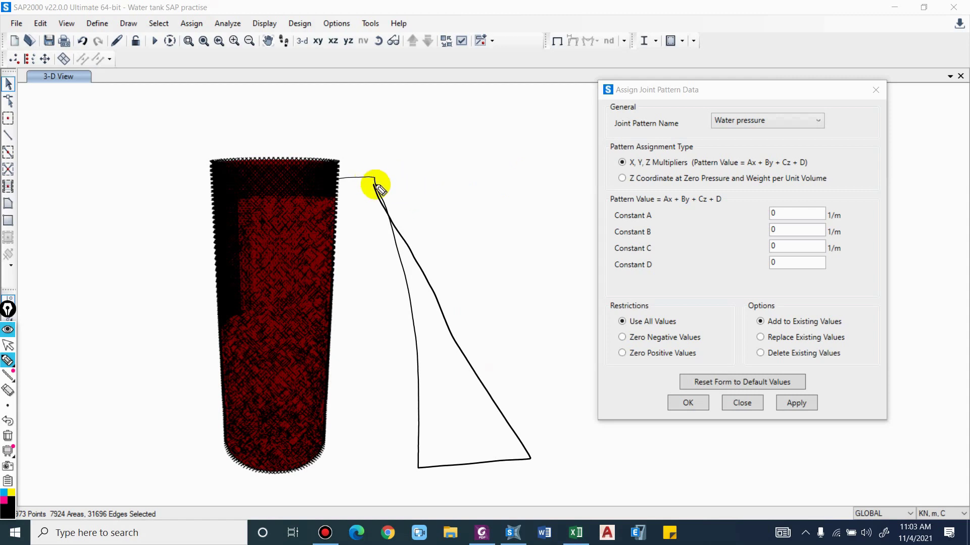
mouse_move(377, 175)
left_mouse_down()
mouse_move(390, 190)
mouse_move(378, 179)
mouse_move(409, 196)
mouse_move(413, 172)
left_mouse_up()
left_click_drag(423, 181, 427, 174)
left_click_drag(438, 169, 438, 169)
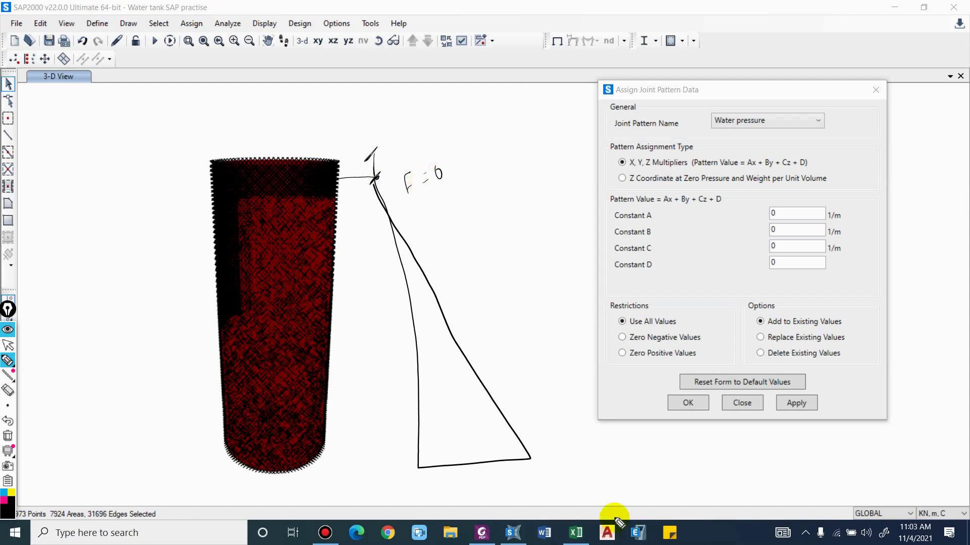
mouse_move(574, 444)
left_mouse_down()
mouse_move(560, 481)
mouse_move(595, 458)
left_mouse_up()
left_click_drag(590, 469, 638, 453)
mouse_move(641, 438)
left_mouse_down()
mouse_move(649, 432)
mouse_move(640, 449)
left_mouse_up()
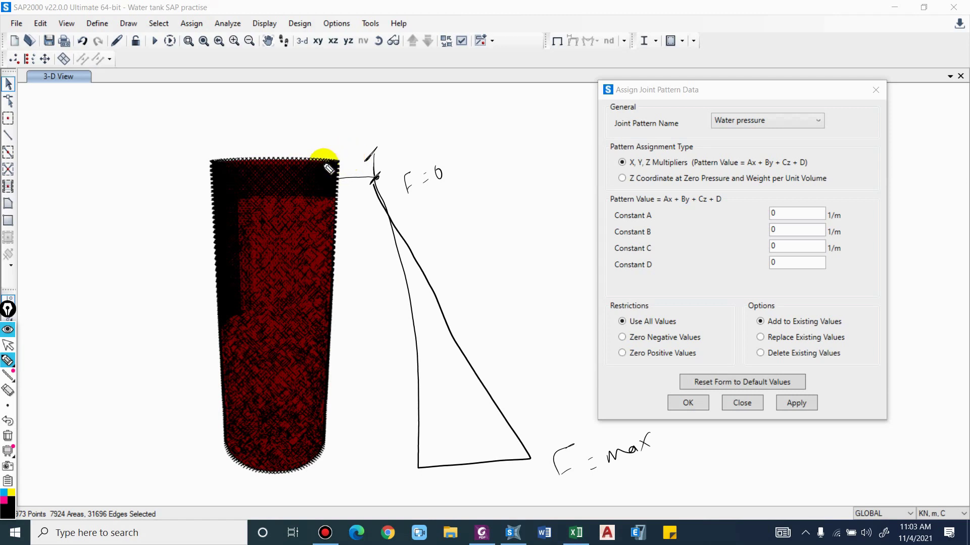
left_click(7, 363)
left_click(8, 345)
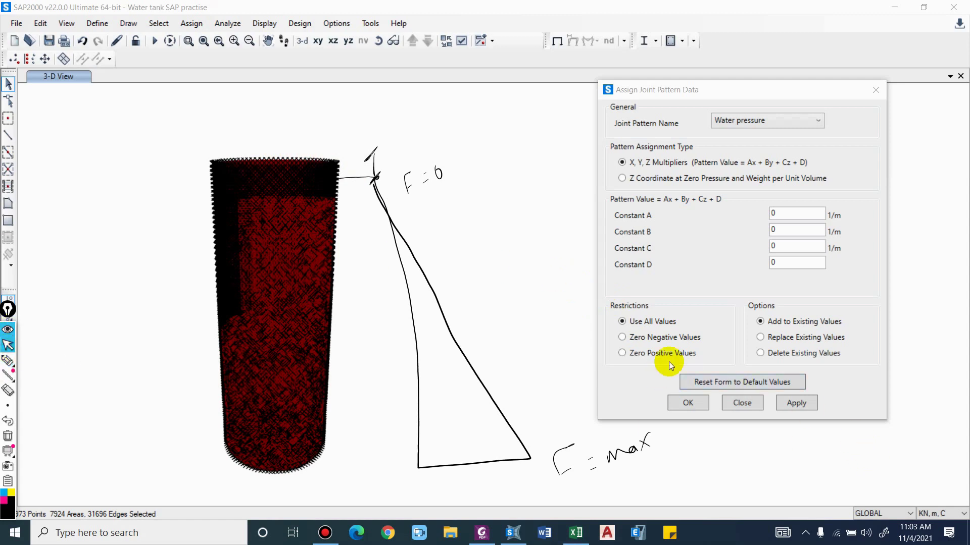
Set the Water pressure pattern's restriction to Zero Negative Values and move the dialog clear of the sketched diagram
left_click(665, 343)
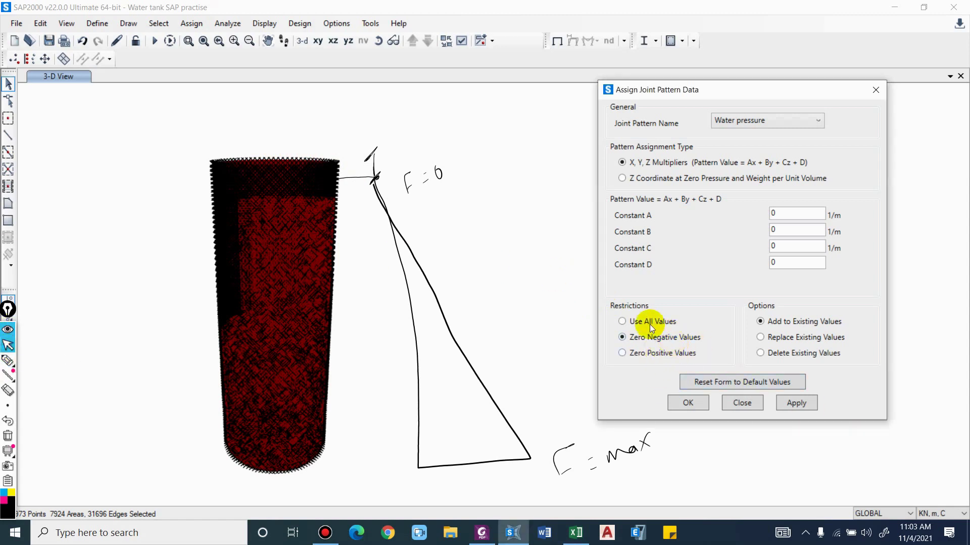
left_click_drag(697, 92, 720, 80)
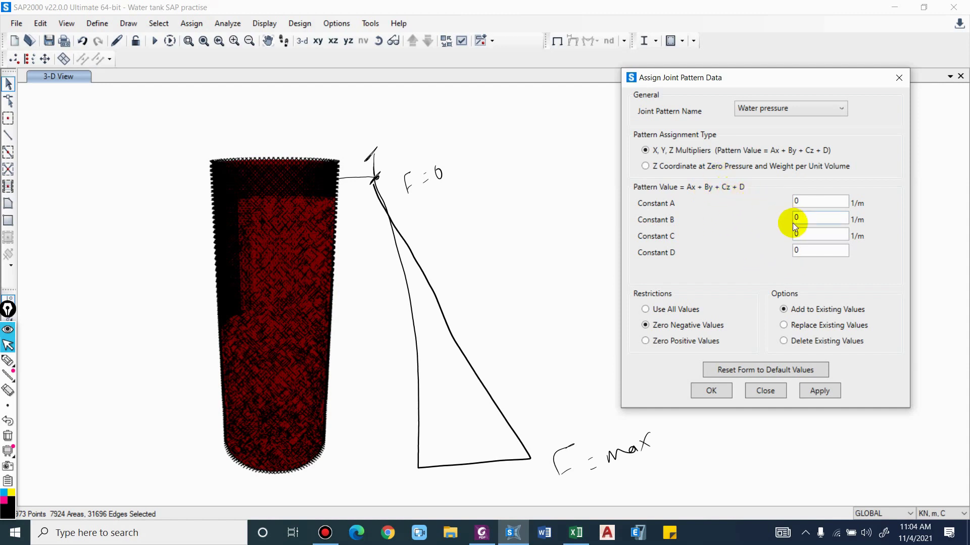
left_click(805, 251)
left_click(590, 374)
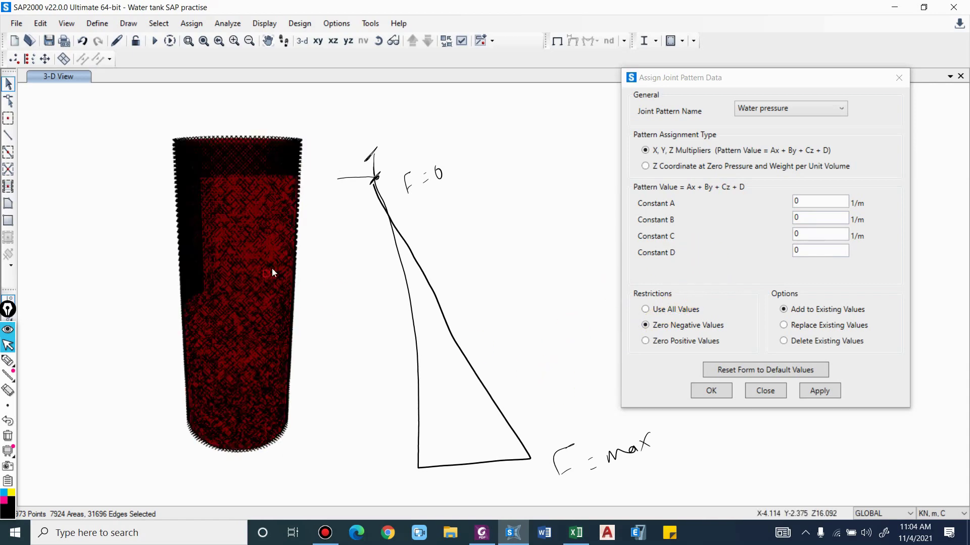
Move the joint pattern dialog aside and write Ax + By + Cz + D = P beside the tank, zeroing the x and y terms to leave Cz + D = P
left_click(388, 256)
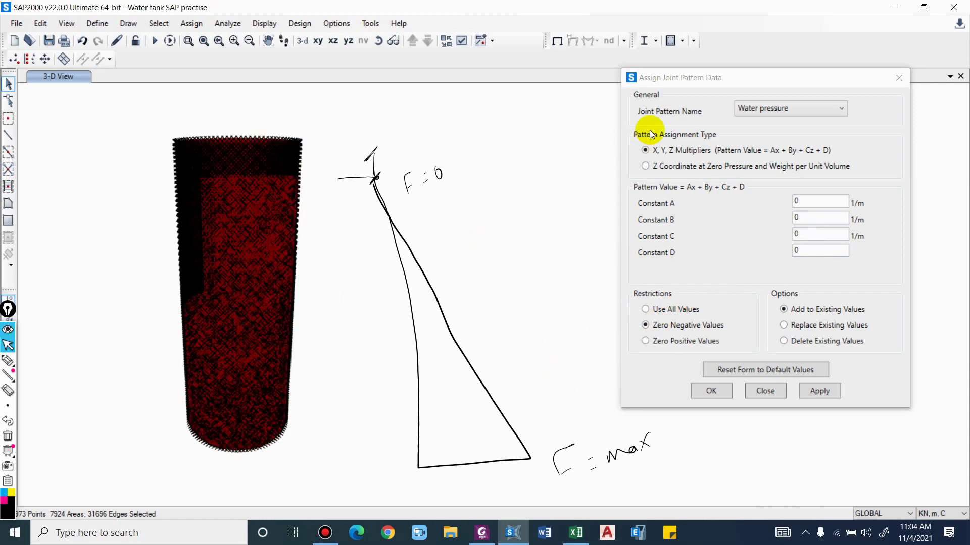
left_click_drag(705, 83, 804, 37)
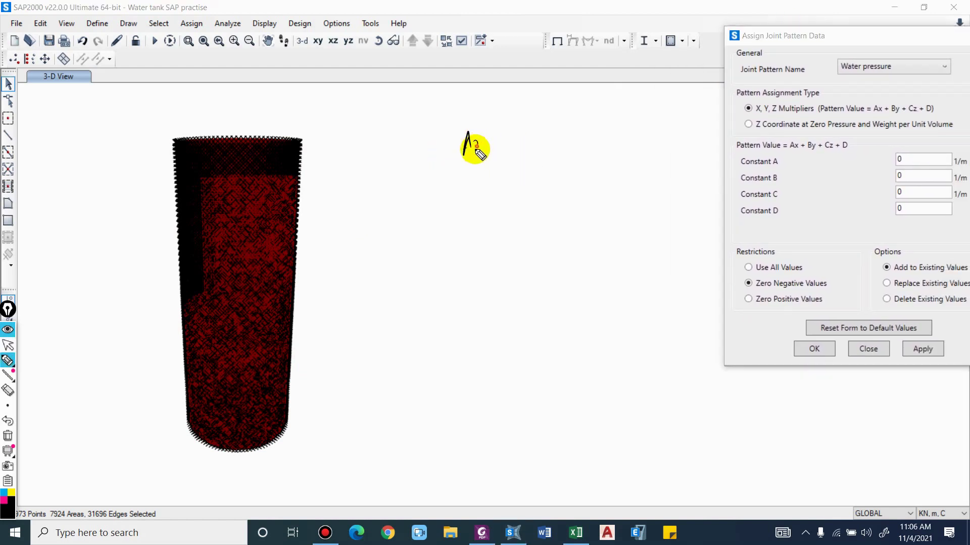
mouse_move(474, 146)
left_mouse_down()
mouse_move(509, 124)
mouse_move(522, 150)
mouse_move(545, 127)
mouse_move(592, 121)
mouse_move(565, 136)
mouse_move(557, 128)
mouse_move(648, 96)
left_mouse_up()
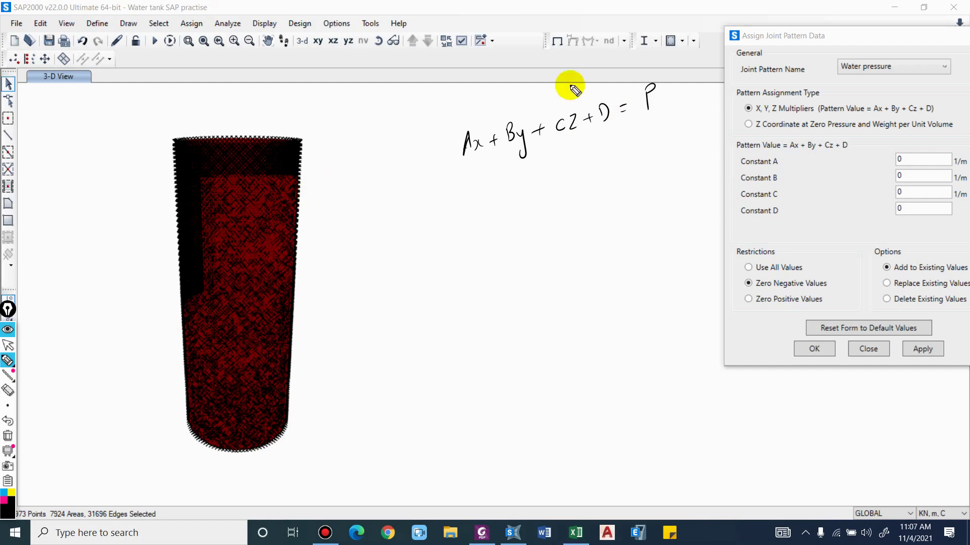
mouse_move(472, 125)
left_mouse_down()
mouse_move(516, 106)
mouse_move(522, 115)
mouse_move(484, 98)
mouse_move(539, 97)
left_mouse_up()
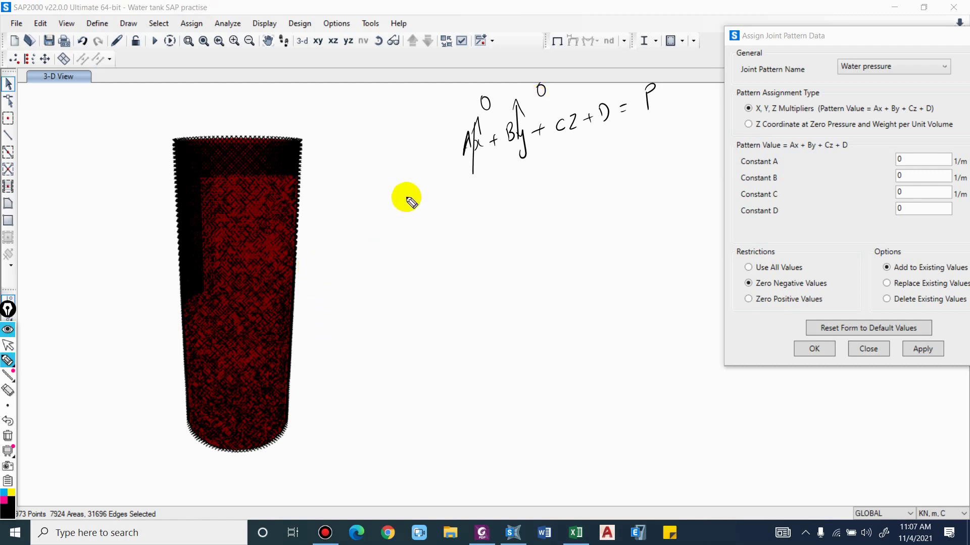
mouse_move(411, 208)
left_mouse_down()
mouse_move(410, 220)
mouse_move(451, 195)
mouse_move(461, 202)
mouse_move(504, 179)
mouse_move(504, 167)
left_mouse_up()
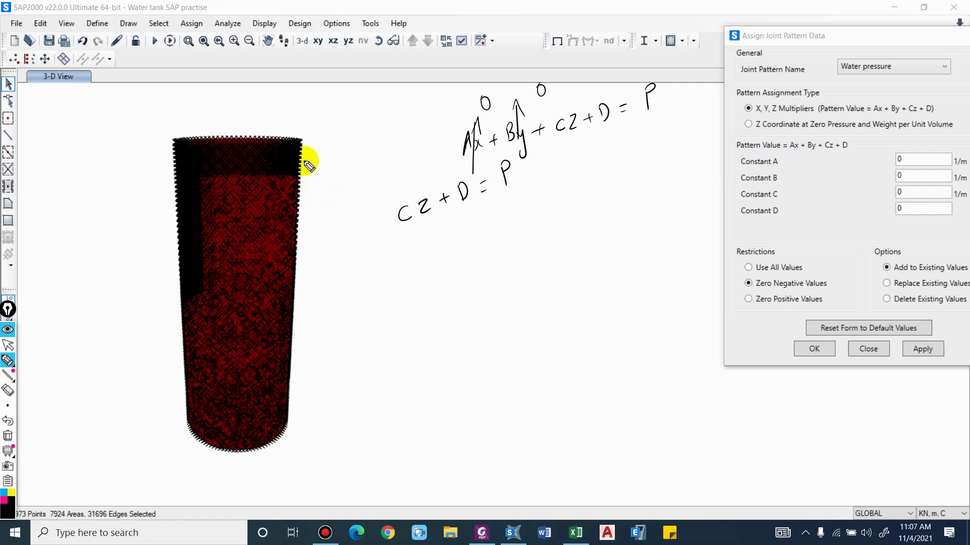
Sketch a triangular pressure diagram beside the tank with height h, base pressure γh, z = 0 at the base and z = h at the apex
mouse_move(319, 155)
left_mouse_down()
mouse_move(337, 424)
mouse_move(430, 426)
mouse_move(319, 162)
left_mouse_up()
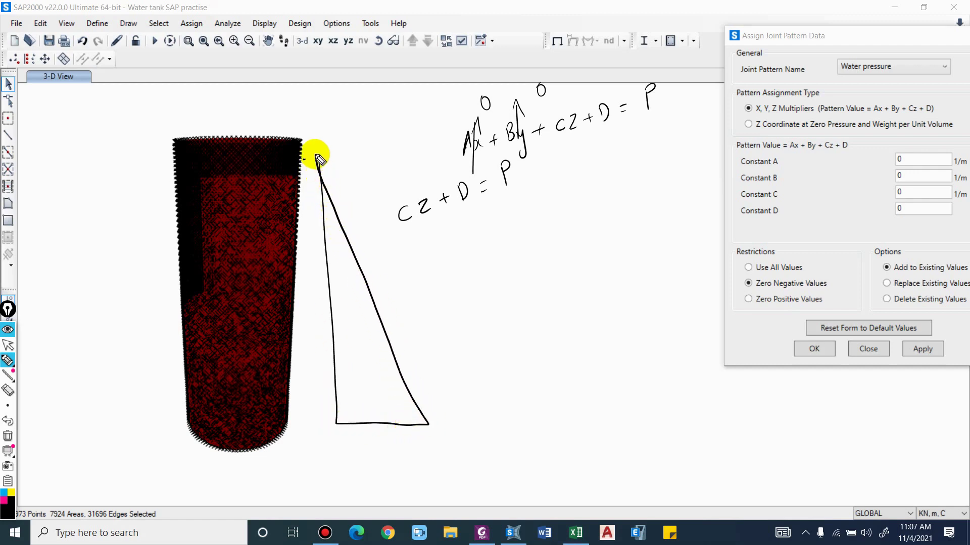
left_click_drag(316, 155, 314, 172)
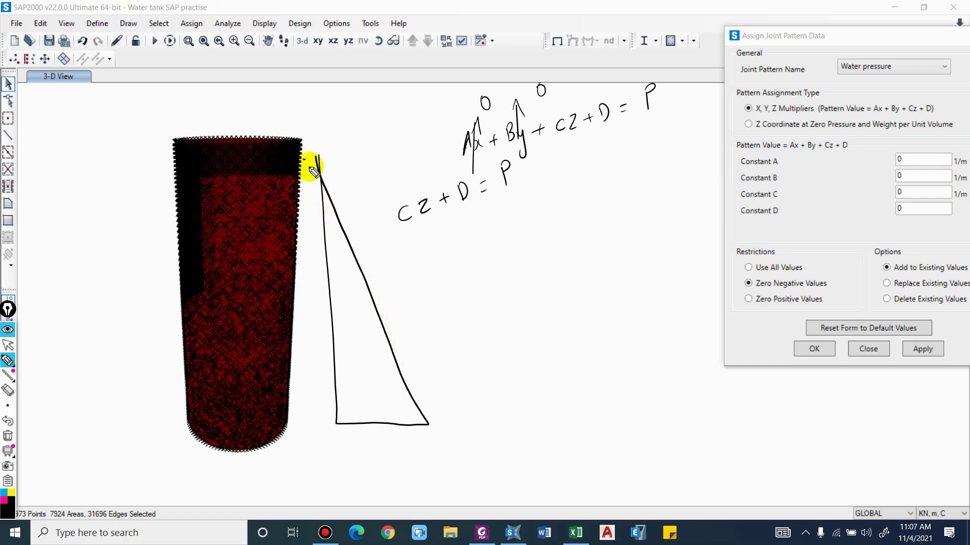
mouse_move(308, 163)
left_mouse_down()
mouse_move(321, 420)
mouse_move(310, 427)
left_mouse_up()
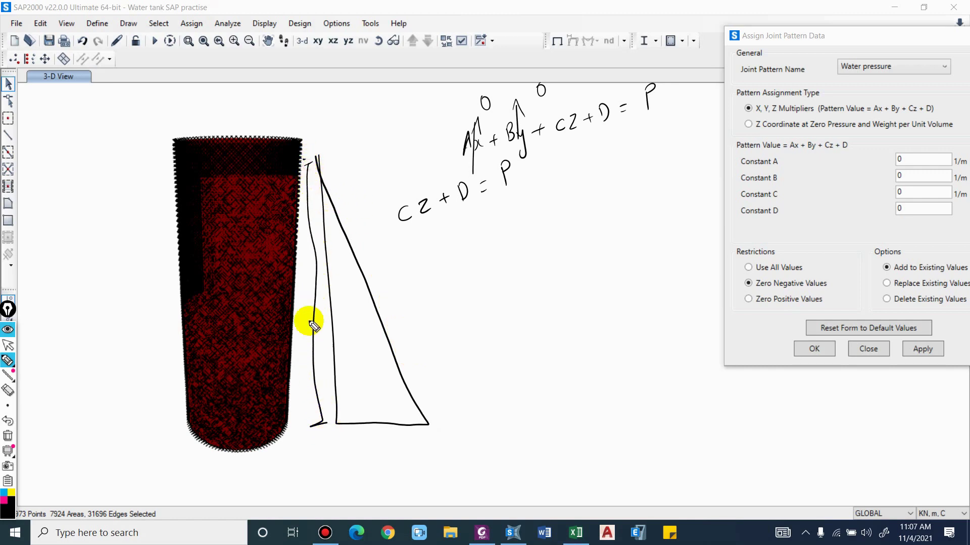
left_click_drag(299, 289, 309, 315)
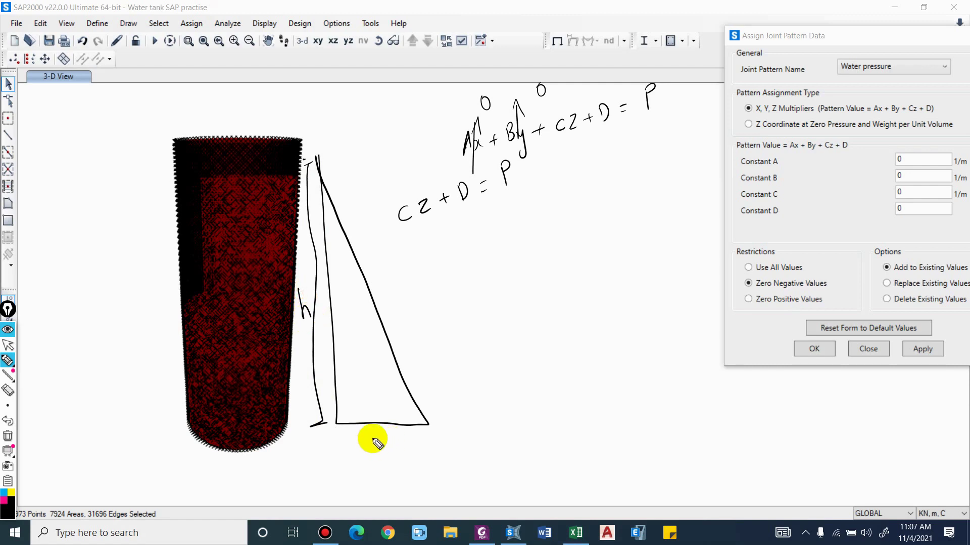
left_click_drag(368, 427, 377, 451)
left_click_drag(386, 423, 388, 450)
mouse_move(391, 437)
left_mouse_down()
mouse_move(399, 454)
mouse_move(386, 459)
left_mouse_up()
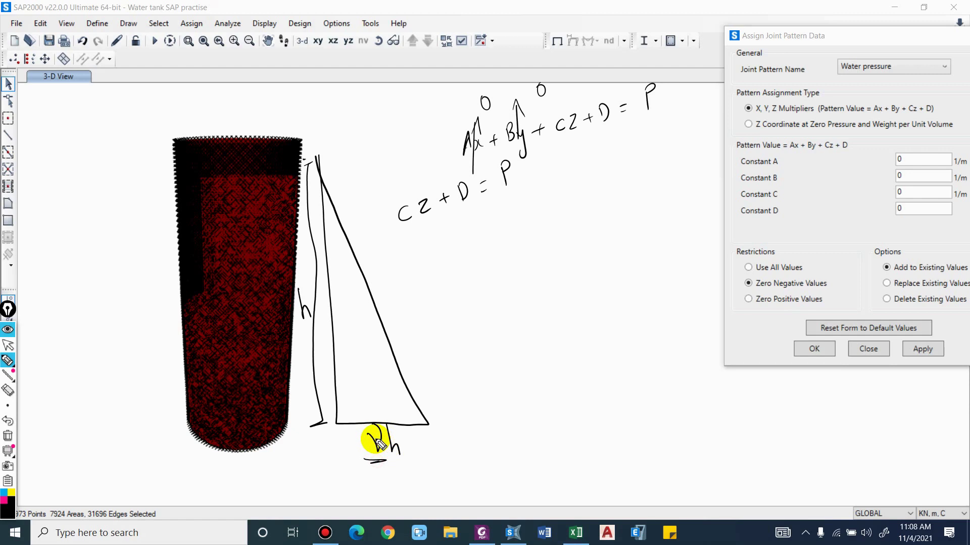
mouse_move(440, 422)
left_mouse_down()
mouse_move(454, 439)
mouse_move(473, 427)
mouse_move(484, 440)
left_mouse_up()
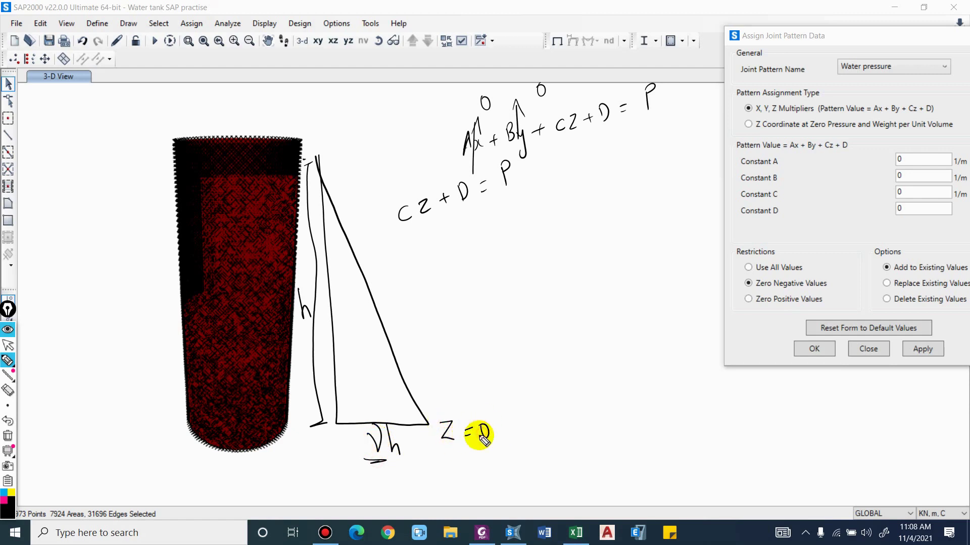
mouse_move(332, 165)
left_mouse_down()
mouse_move(343, 176)
mouse_move(352, 163)
mouse_move(368, 162)
left_mouse_up()
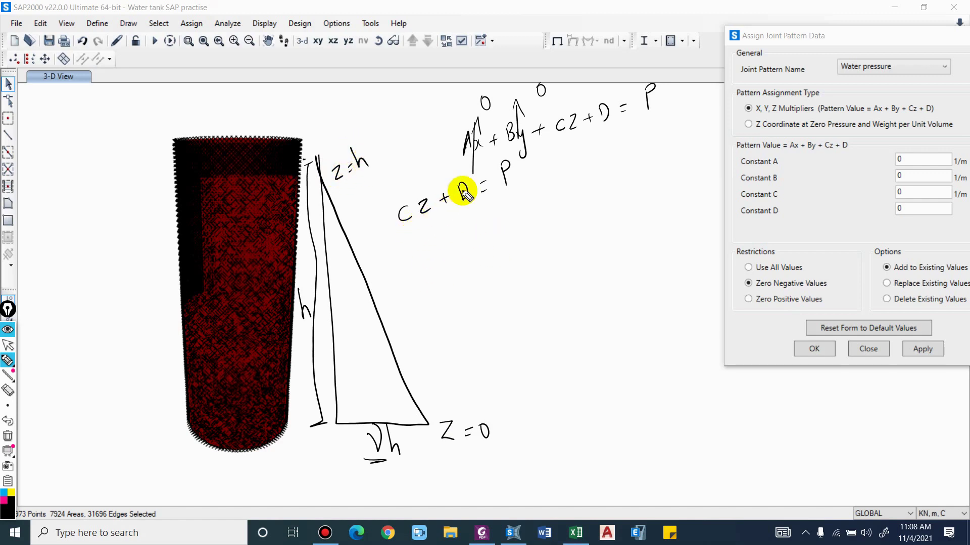
Write out the base condition z = 0 as C × 0 + D = γh and derive D = γh
mouse_move(418, 266)
left_mouse_down()
mouse_move(418, 242)
mouse_move(433, 255)
mouse_move(459, 234)
mouse_move(464, 248)
mouse_move(477, 223)
mouse_move(498, 236)
left_mouse_up()
mouse_move(501, 283)
left_mouse_down()
mouse_move(499, 297)
mouse_move(525, 267)
mouse_move(586, 242)
left_mouse_up()
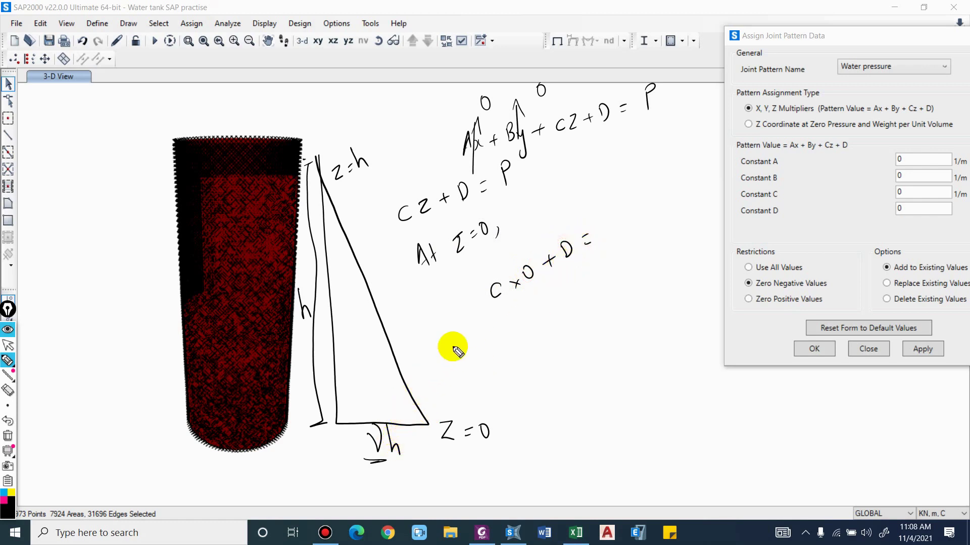
mouse_move(591, 241)
left_mouse_down()
mouse_move(619, 216)
mouse_move(631, 220)
left_mouse_up()
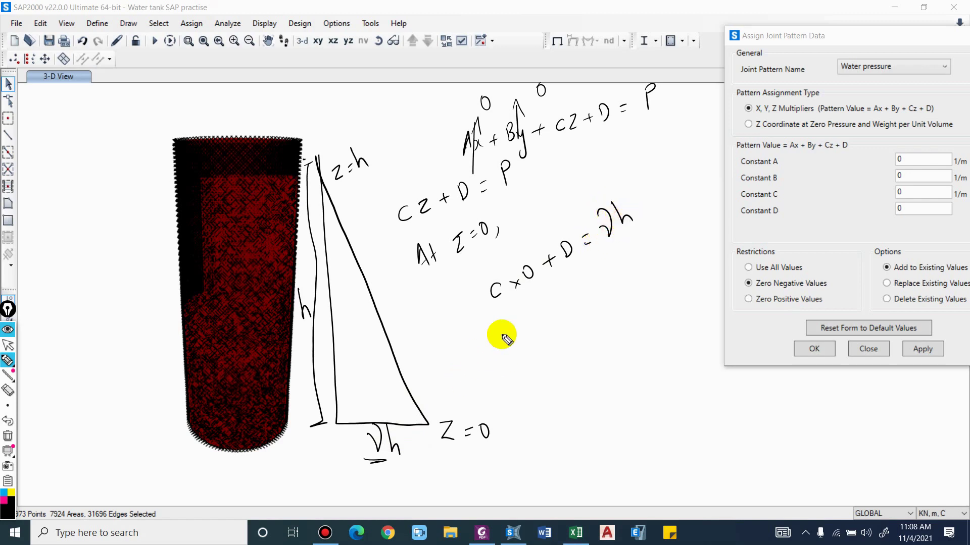
mouse_move(542, 307)
left_mouse_down()
mouse_move(584, 282)
mouse_move(586, 269)
mouse_move(617, 273)
left_mouse_up()
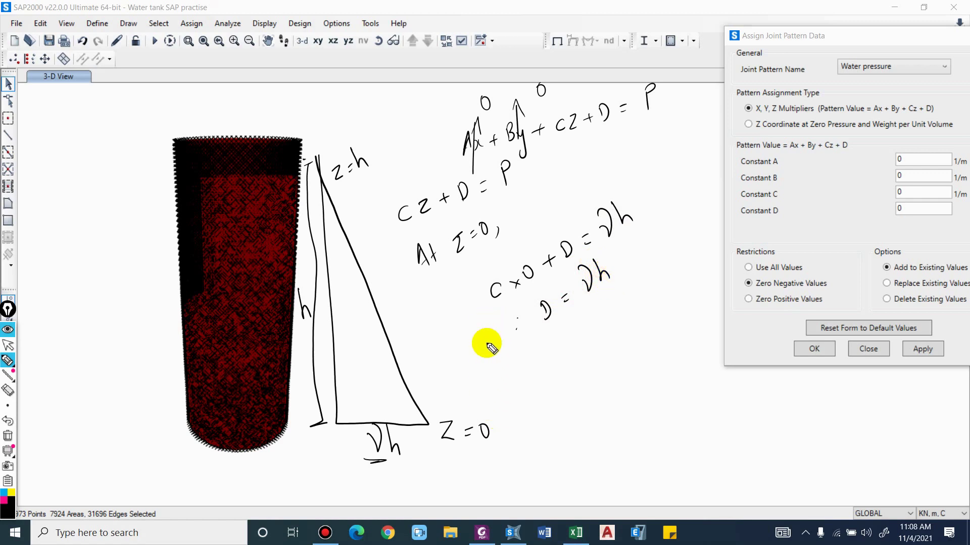
Write the top condition z = h as C × h + γh = 0 and note P = 0 at the diagram's apex
mouse_move(506, 390)
left_mouse_down()
mouse_move(576, 341)
mouse_move(585, 346)
mouse_move(579, 400)
mouse_move(600, 385)
mouse_move(595, 393)
mouse_move(600, 370)
mouse_move(620, 389)
left_mouse_up()
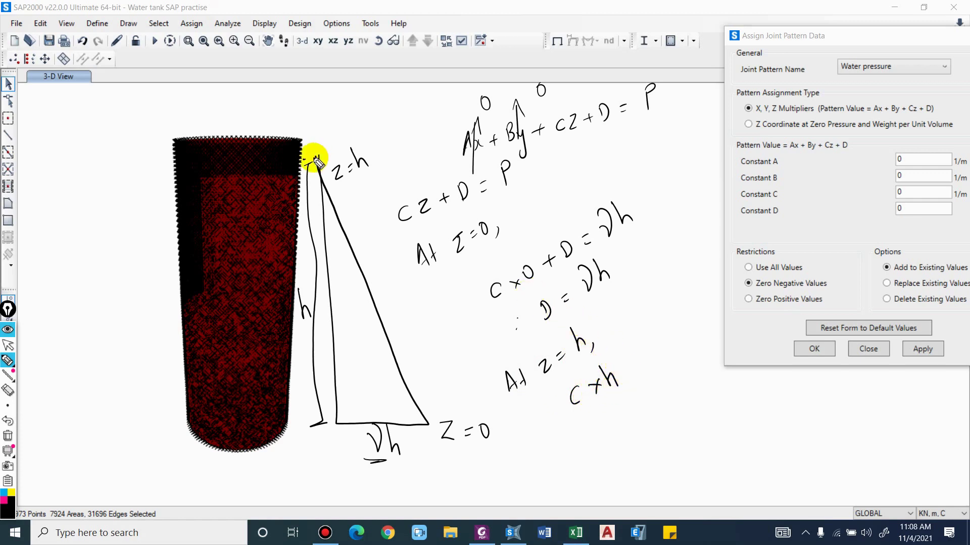
mouse_move(622, 367)
left_mouse_down()
mouse_move(637, 361)
mouse_move(628, 376)
mouse_move(652, 363)
left_mouse_up()
mouse_move(655, 335)
left_mouse_down()
mouse_move(663, 355)
mouse_move(676, 342)
left_mouse_up()
left_click_drag(669, 350, 679, 346)
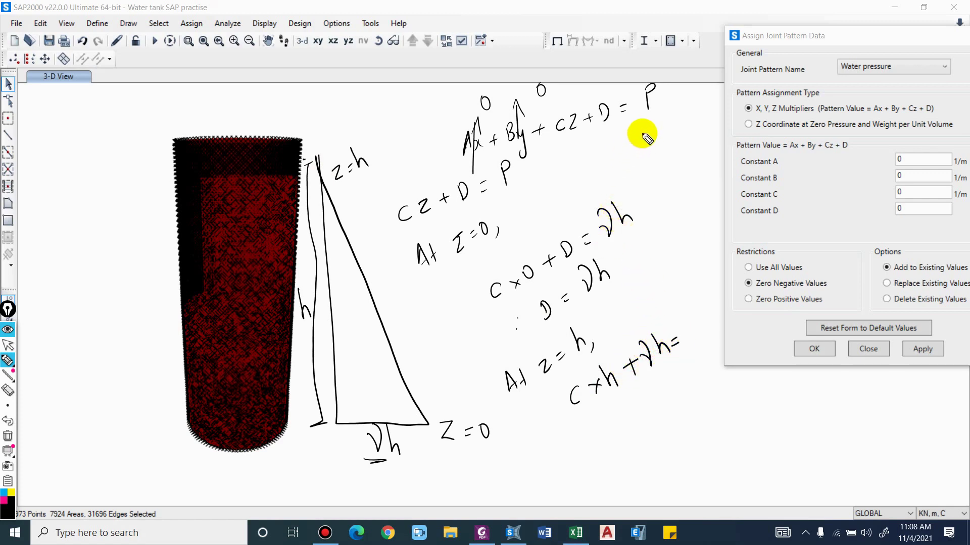
left_click_drag(640, 130, 654, 121)
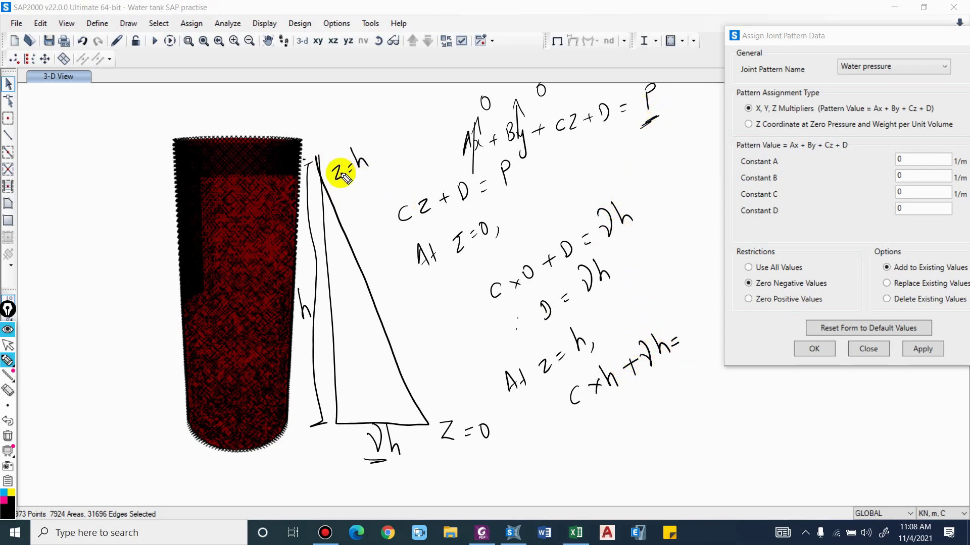
mouse_move(340, 190)
left_mouse_down()
mouse_move(368, 170)
mouse_move(348, 218)
left_mouse_up()
left_click_drag(348, 203, 375, 190)
left_click_drag(688, 319, 680, 348)
Solve the top condition for C, writing C = -γh/h = -γ below it
left_click(571, 444)
left_click(565, 461)
left_click(577, 454)
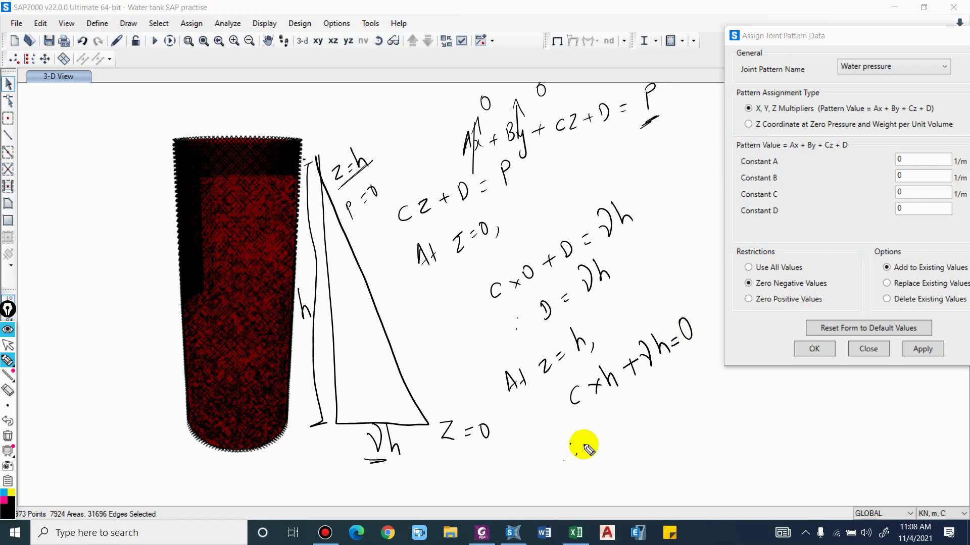
mouse_move(598, 413)
left_mouse_down()
mouse_move(604, 429)
mouse_move(628, 404)
left_mouse_up()
left_click_drag(624, 412, 677, 396)
mouse_move(677, 397)
left_mouse_down()
mouse_move(683, 378)
mouse_move(677, 407)
mouse_move(705, 392)
mouse_move(702, 428)
left_mouse_up()
mouse_move(654, 484)
left_mouse_down()
mouse_move(690, 476)
mouse_move(702, 456)
left_mouse_up()
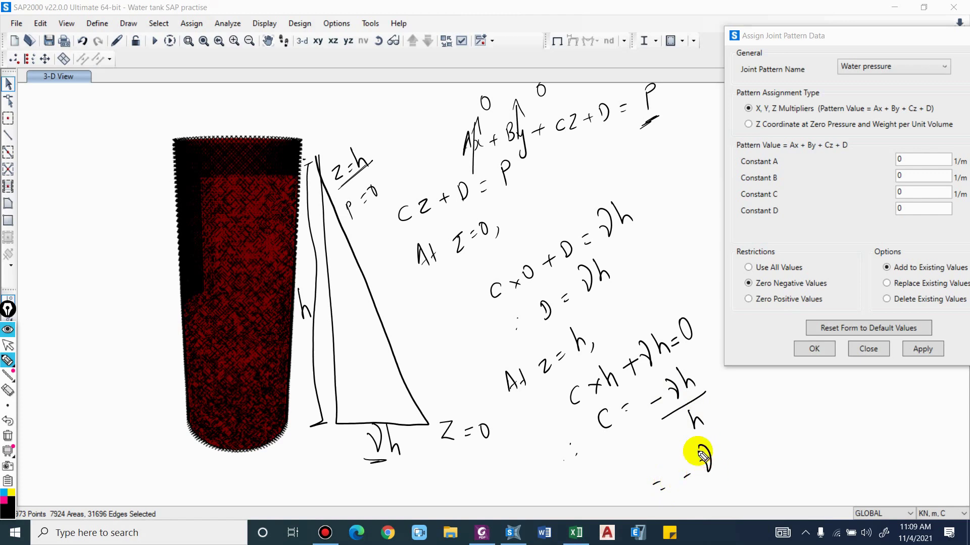
Set the Water pressure pattern's constant D to 23.4*9.81 and constant C to -9.81, choose Replace Existing Values, and apply it to the selected joints
left_click(8, 345)
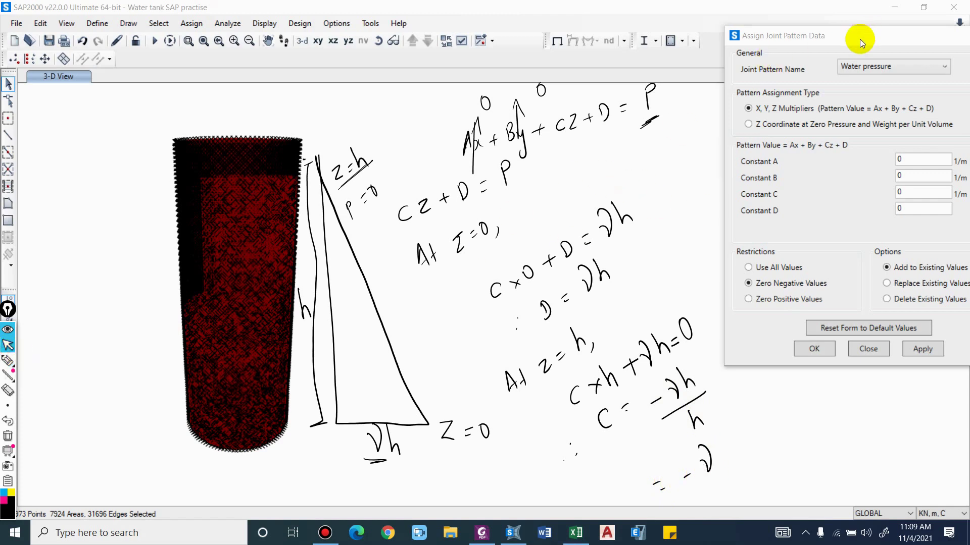
left_click_drag(846, 29, 824, 18)
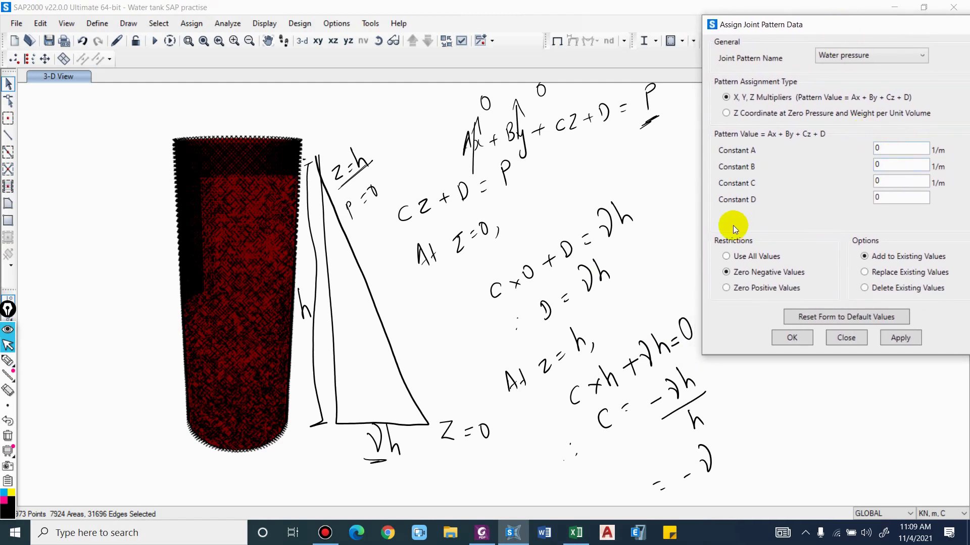
left_click(889, 197)
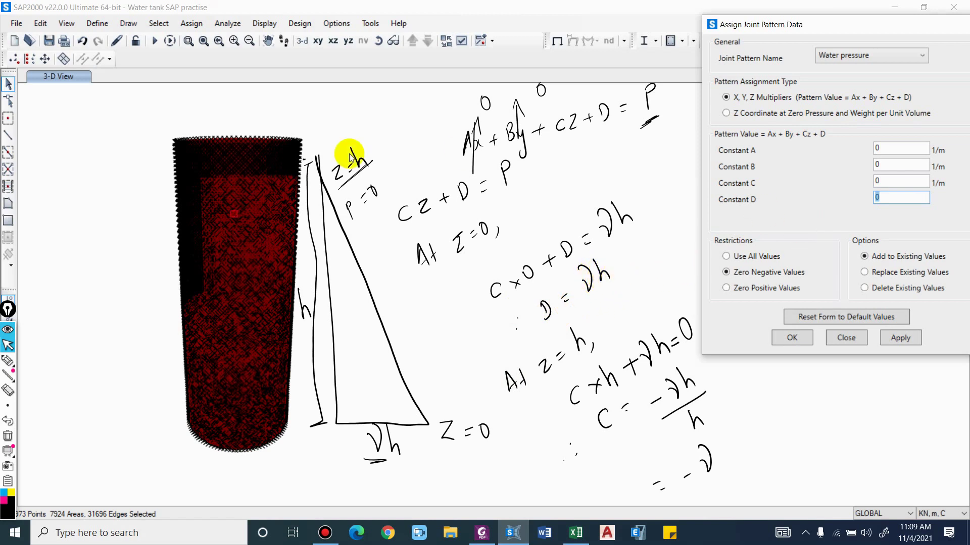
key("BackSpace")
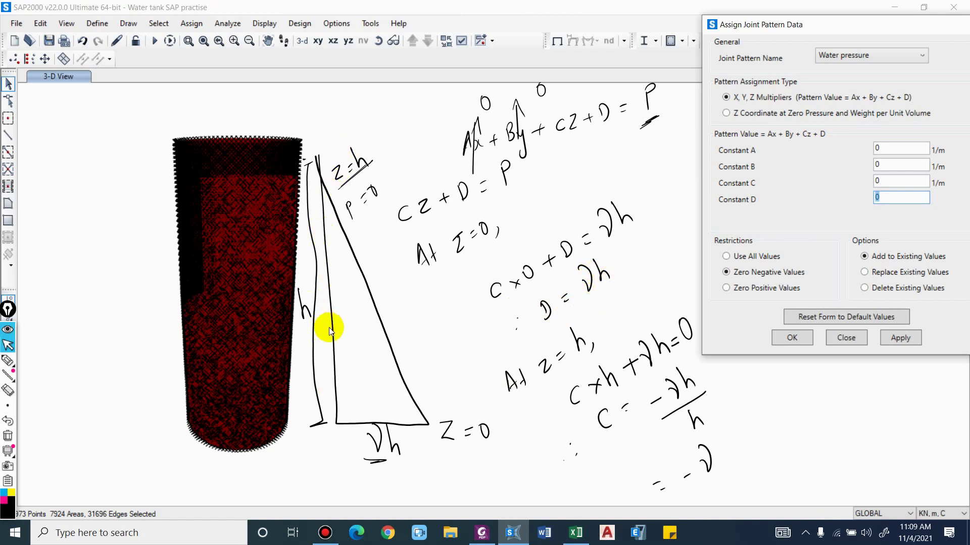
type("23.4")
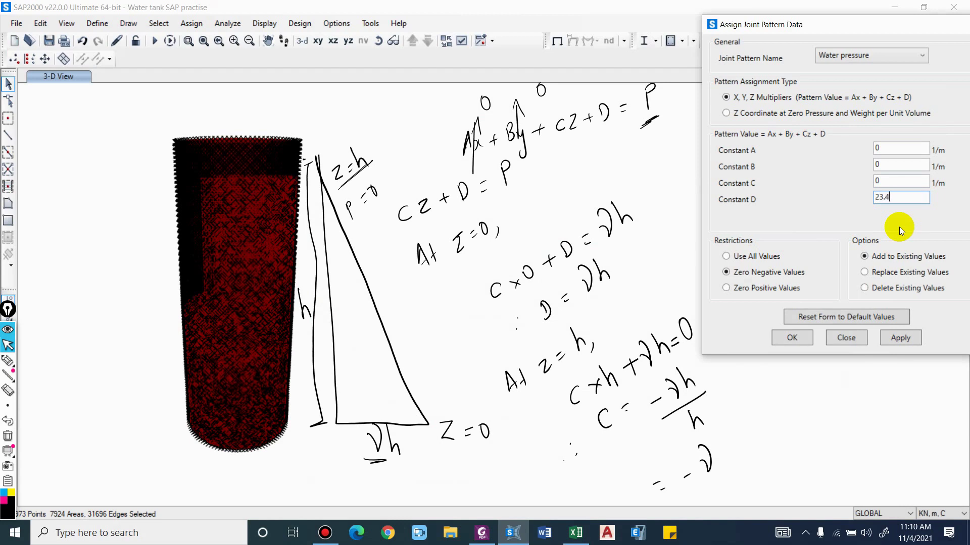
type("*9.81")
key("shift+Tab")
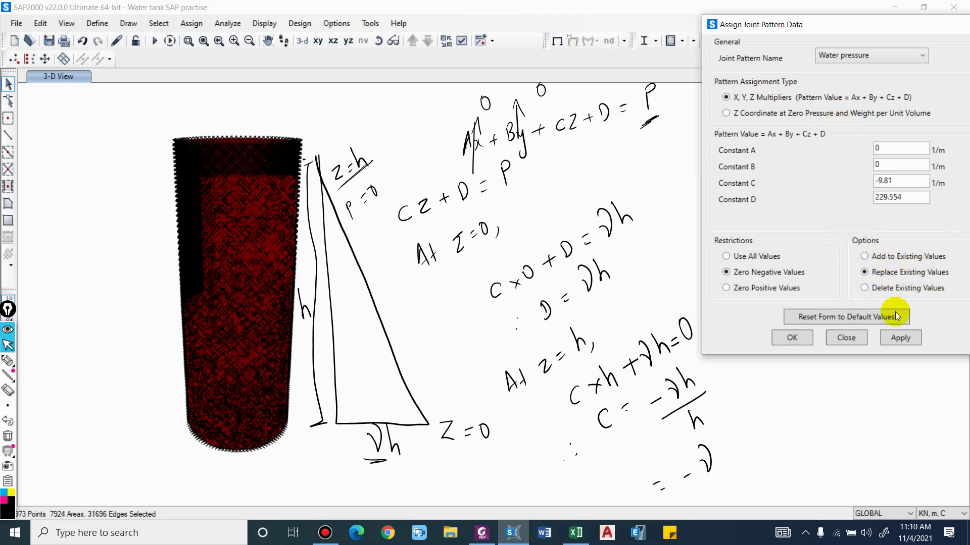
left_click(911, 337)
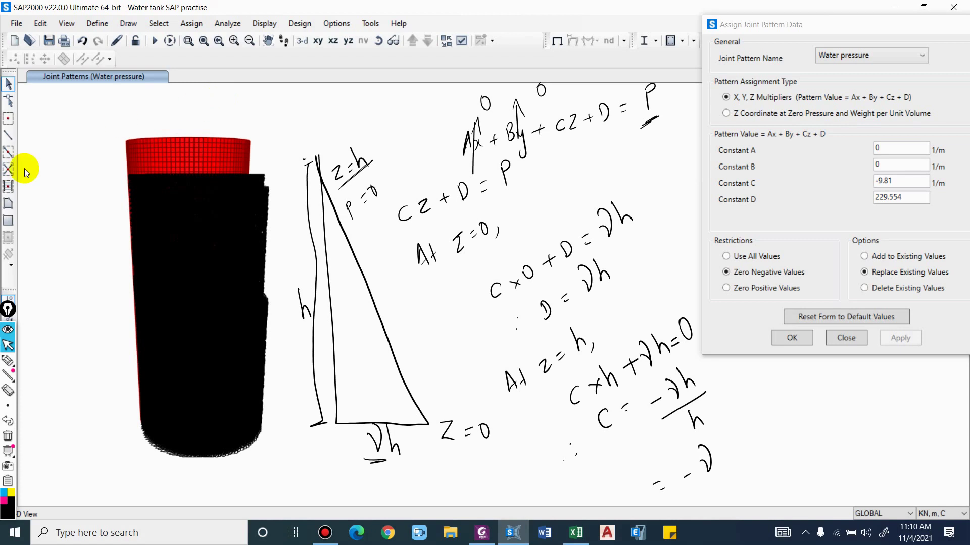
Reselect the whole tank and open the surface pressure load assignment for its area elements
mouse_move(82, 114)
left_mouse_down()
mouse_move(177, 232)
mouse_move(298, 475)
left_mouse_up()
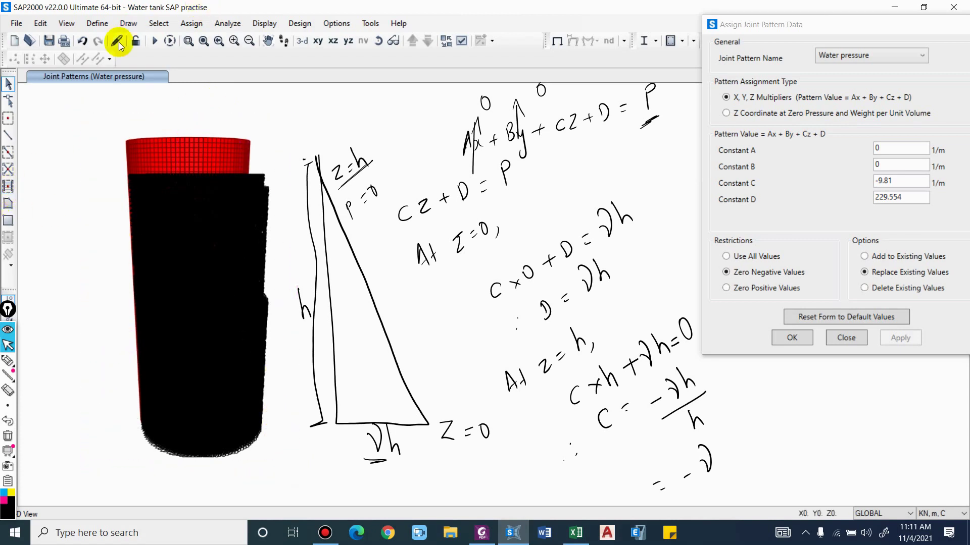
left_click(215, 134)
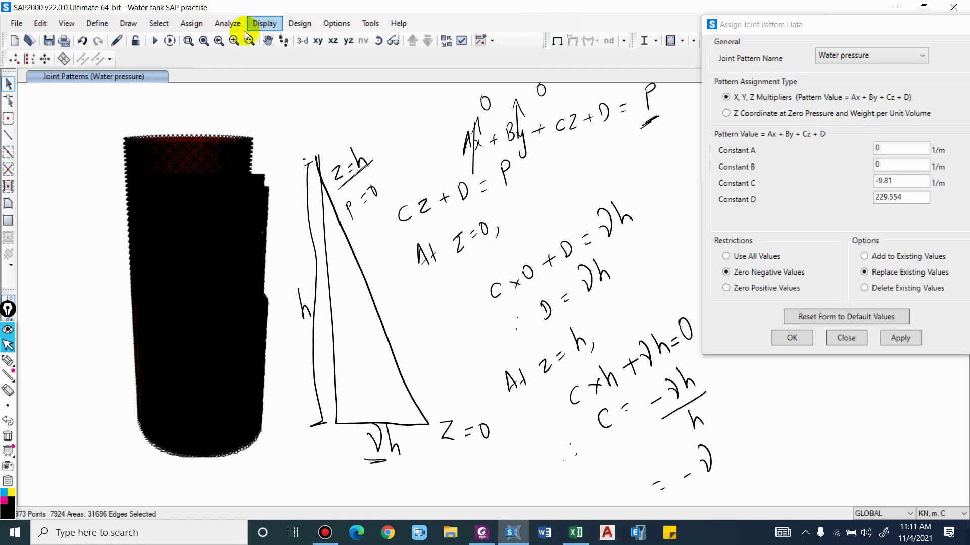
left_click(191, 23)
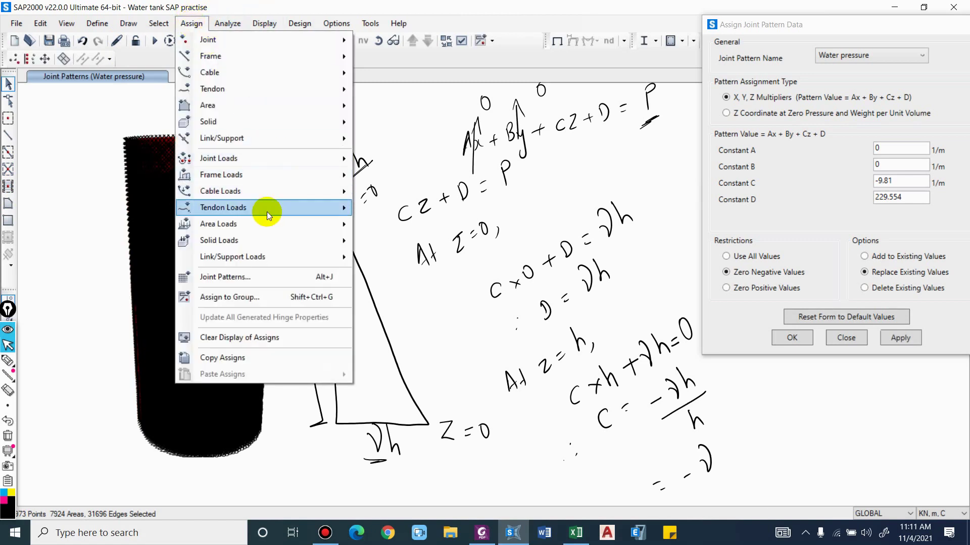
mouse_move(262, 220)
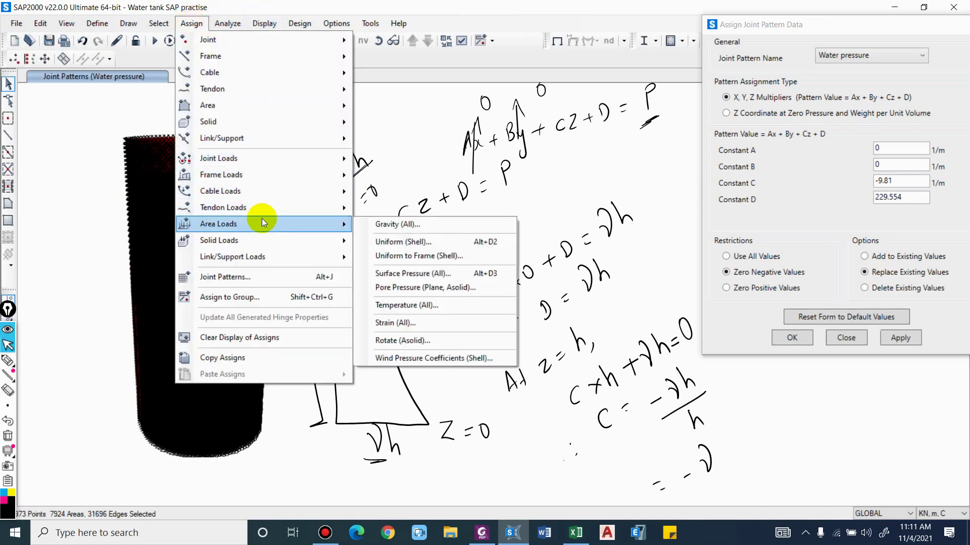
left_click(423, 283)
left_click_drag(502, 92, 676, 92)
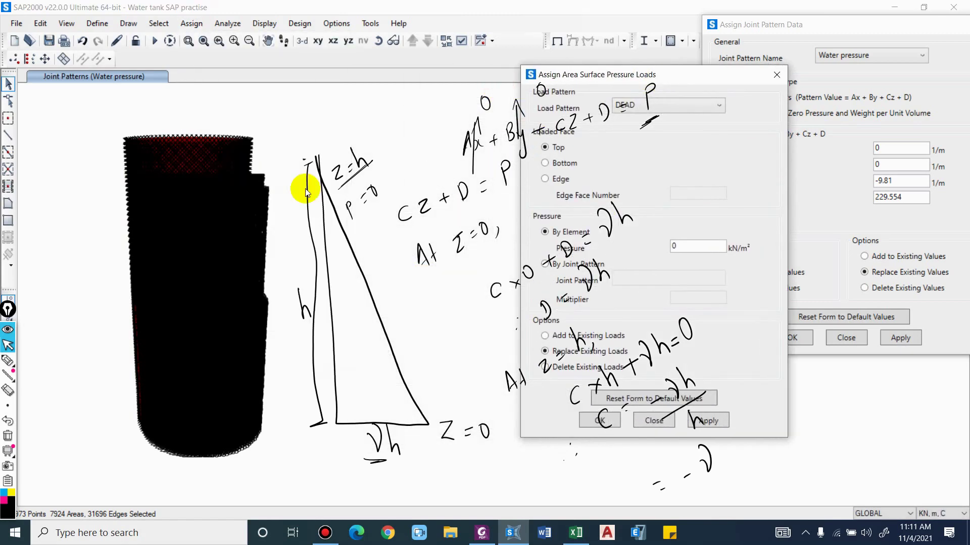
Clear the handwritten notes and set the area surface pressure's load pattern to water pressure
left_click(408, 111)
left_click(8, 436)
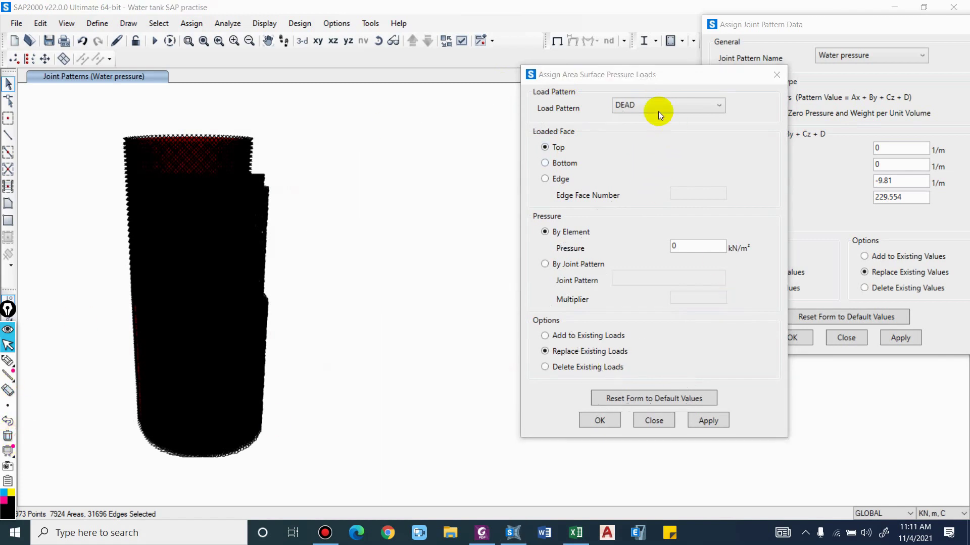
left_click_drag(635, 76, 500, 67)
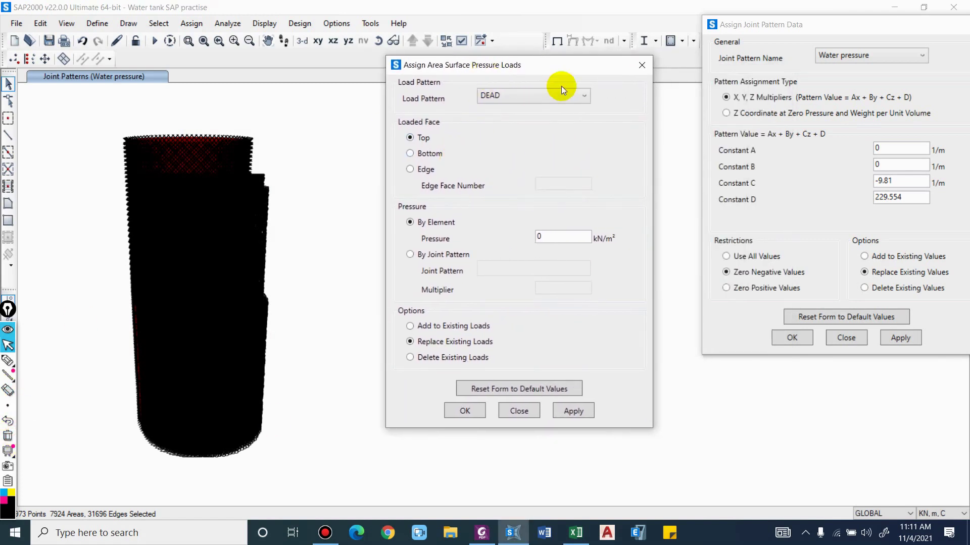
left_click(504, 99)
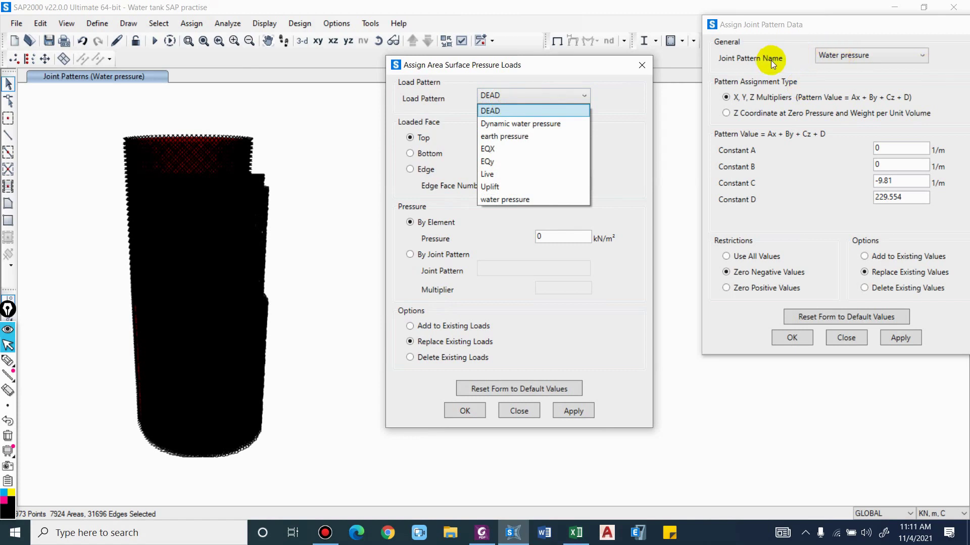
left_click(526, 199)
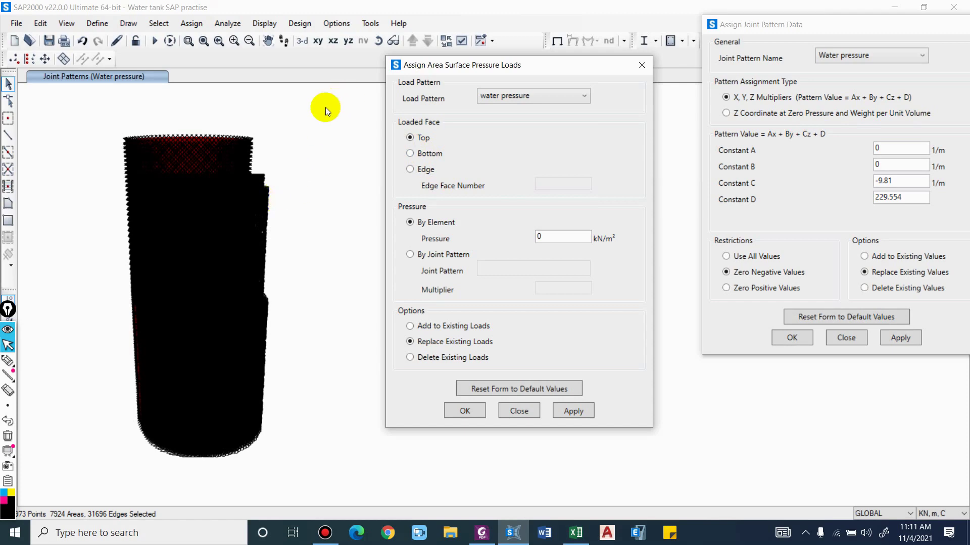
Show the undeformed tank, inspect the inner face of its wall elements, and choose Bottom as the loaded face
left_click(557, 41)
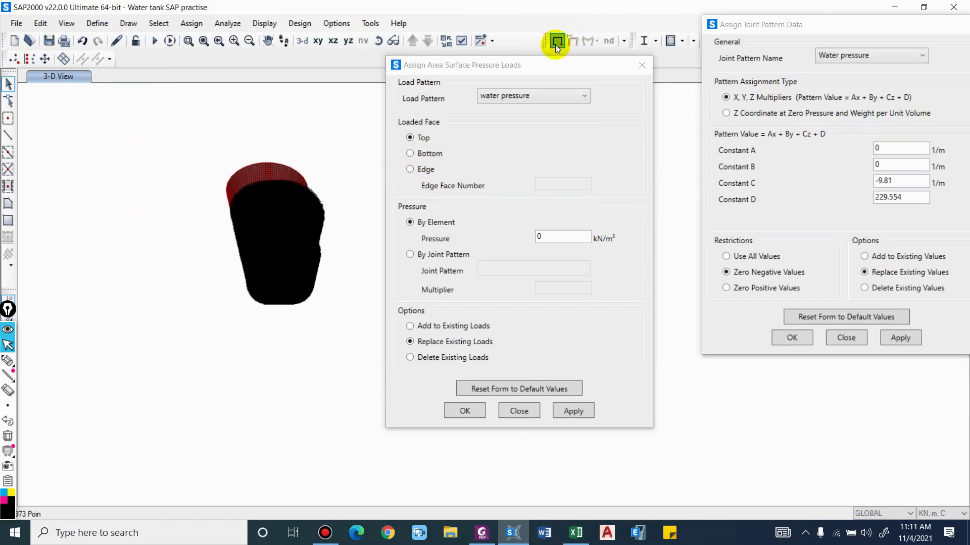
scroll(274, 168, "up", 5)
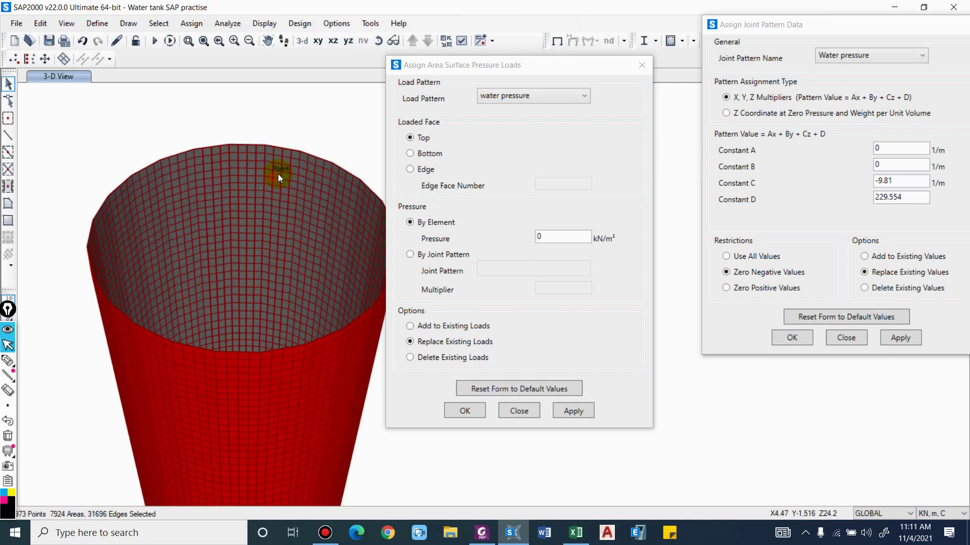
scroll(280, 176, "up", 4)
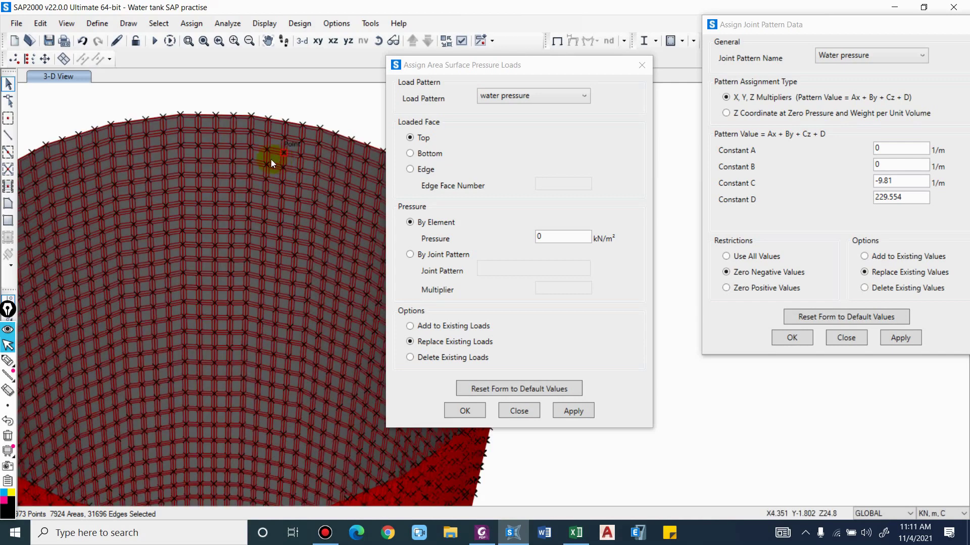
scroll(268, 140, "up", 5)
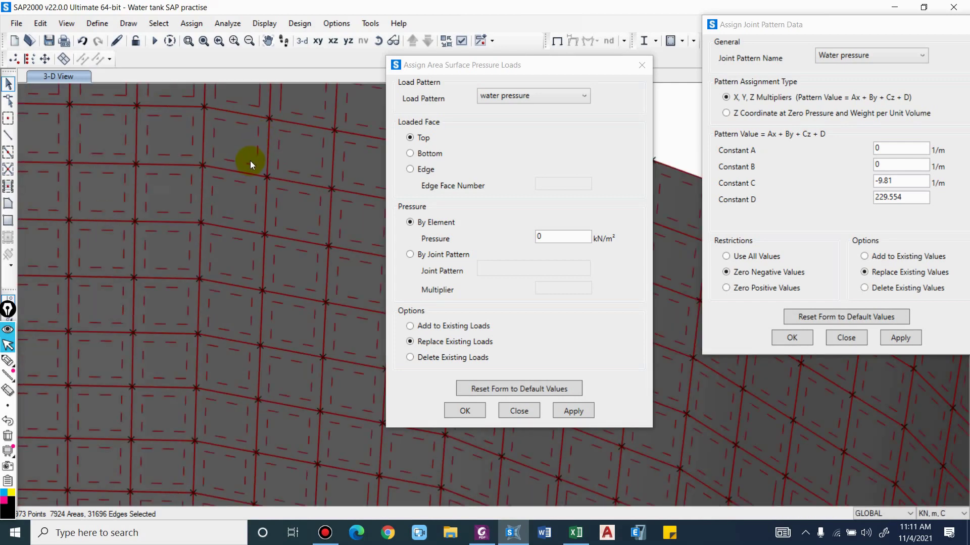
scroll(266, 166, "down", 3)
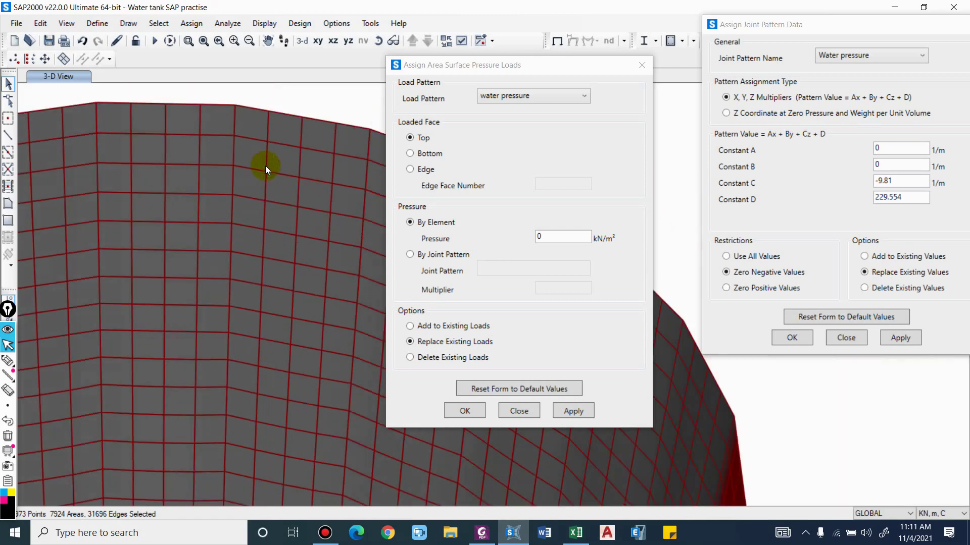
scroll(280, 159, "down", 2)
scroll(289, 155, "down", 5)
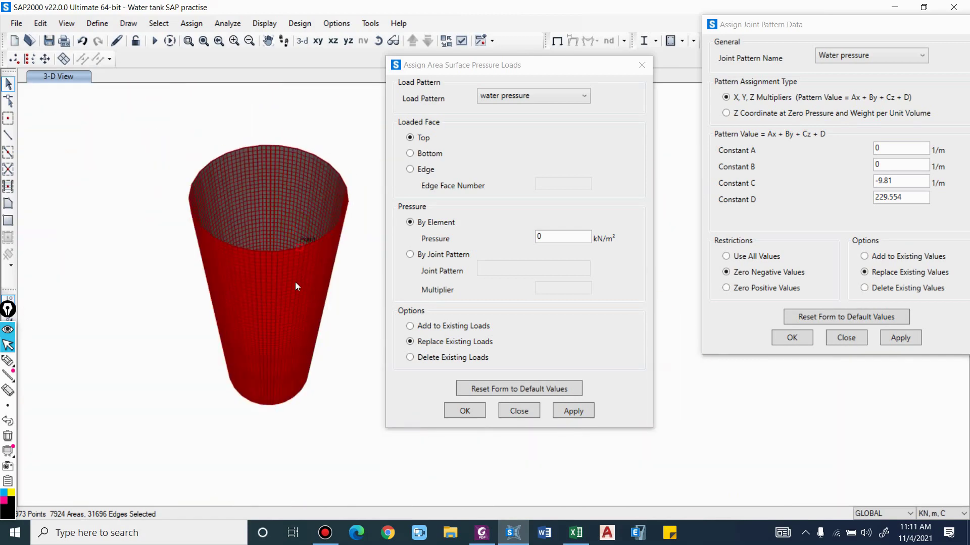
scroll(286, 162, "up", 4)
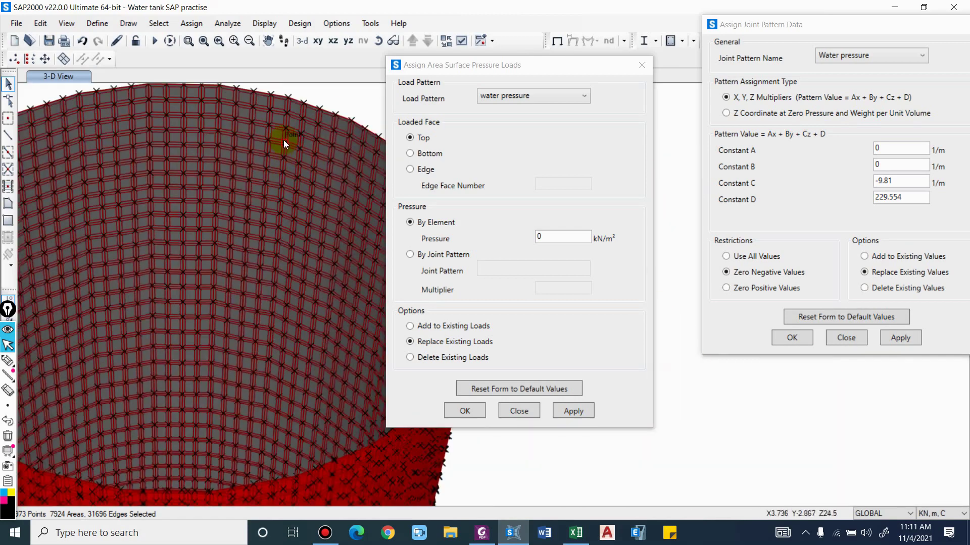
scroll(314, 146, "up", 4)
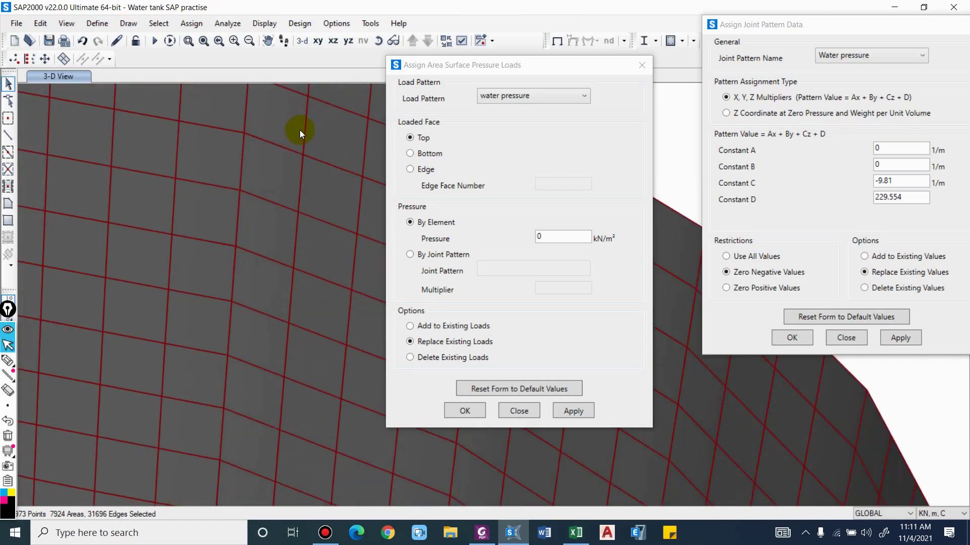
left_click(429, 153)
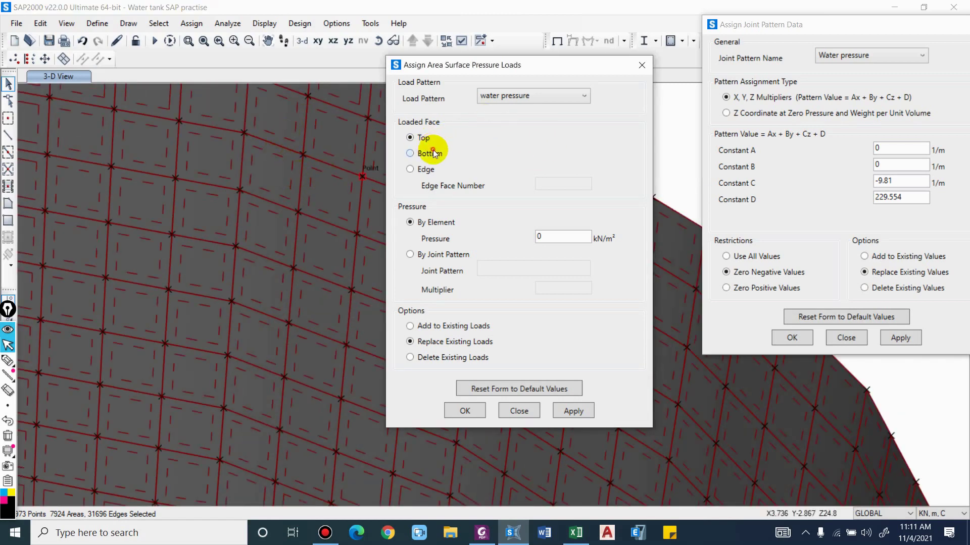
Define the pressure by the Water pressure joint pattern with multiplier 1 and apply it to the tank's areas, replacing existing loads
left_click(448, 255)
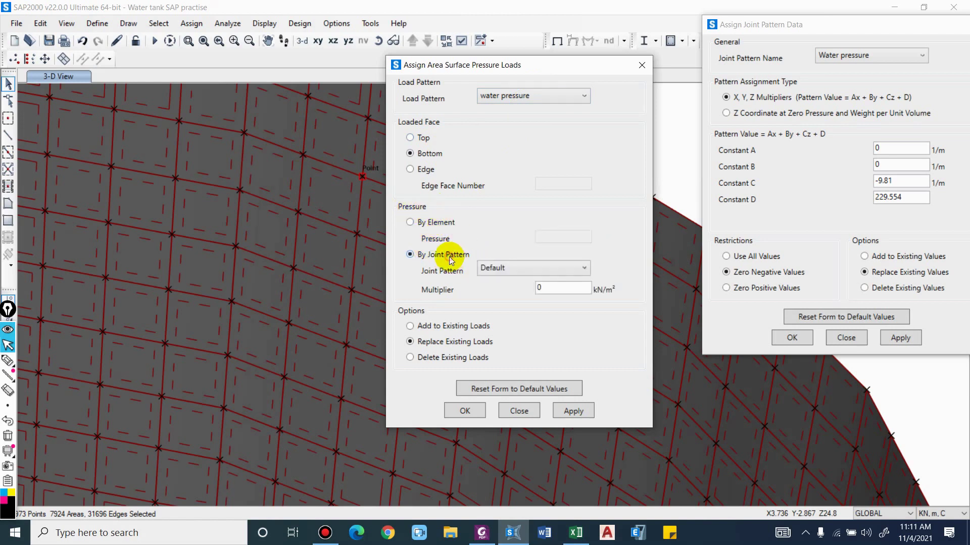
left_click(523, 272)
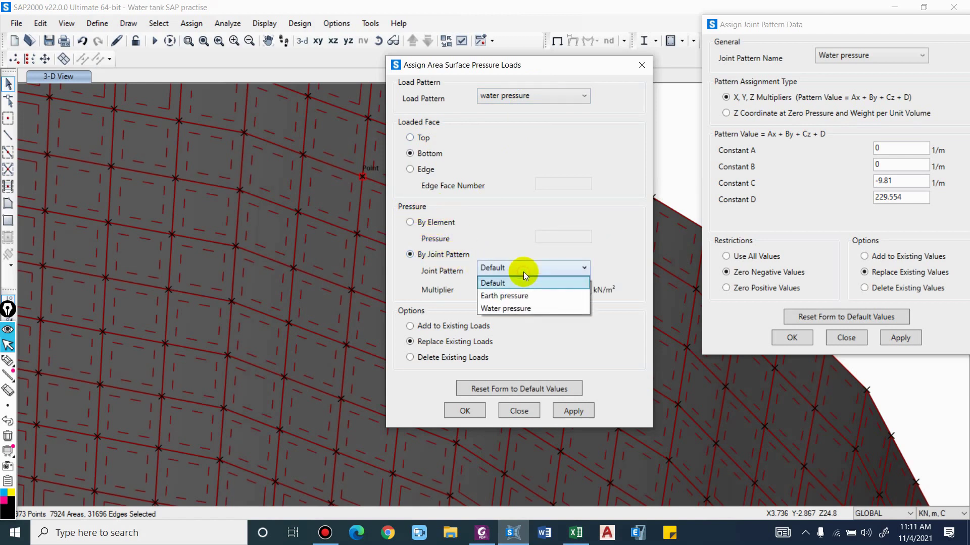
left_click(507, 309)
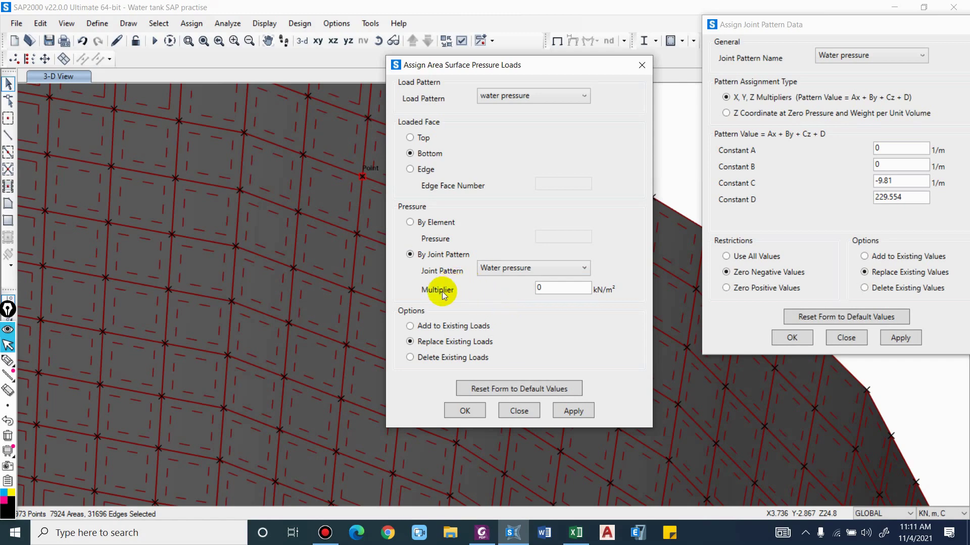
double_click(562, 289)
type("1")
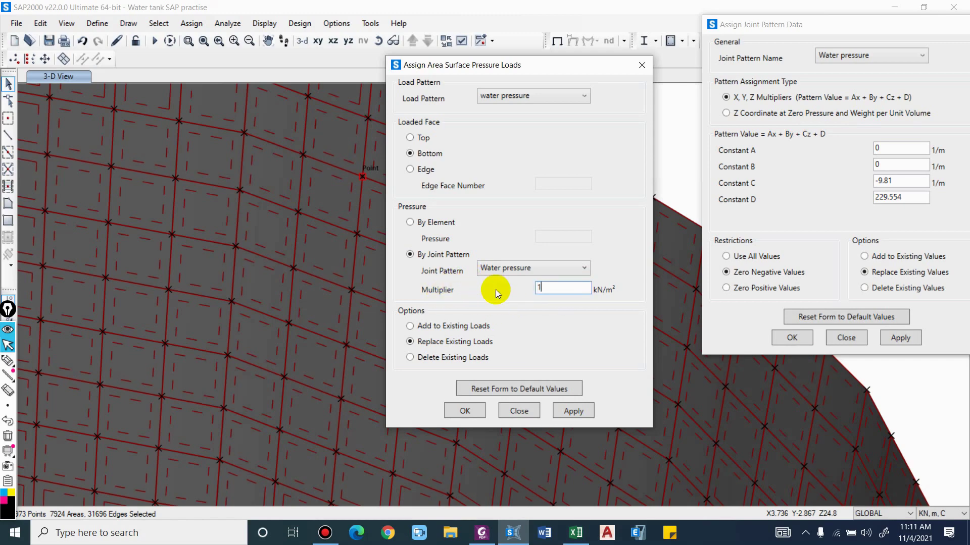
scroll(277, 266, "down", 2)
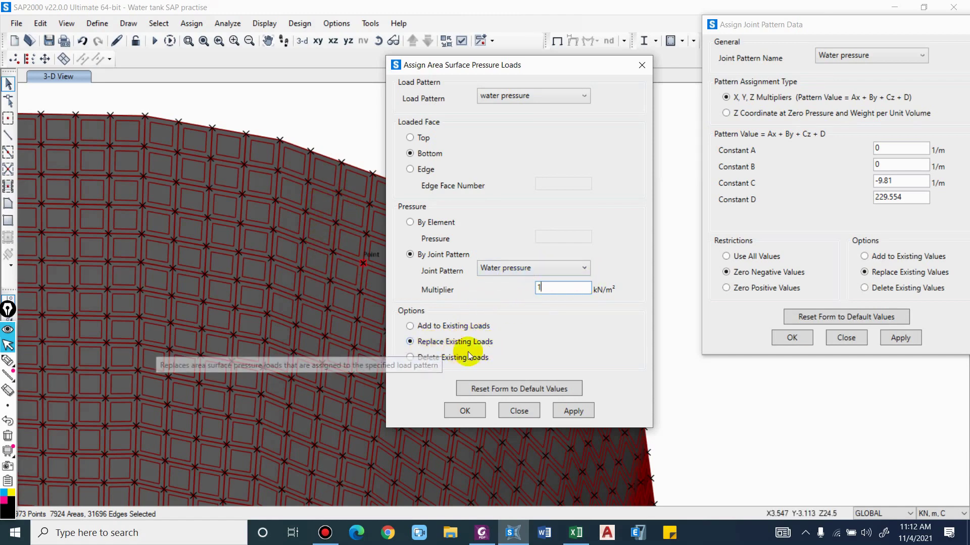
left_click(569, 410)
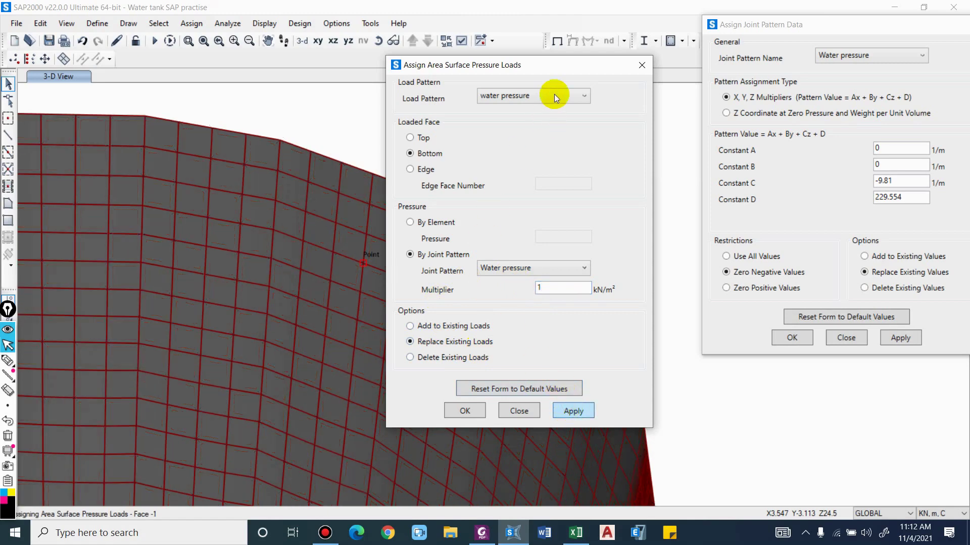
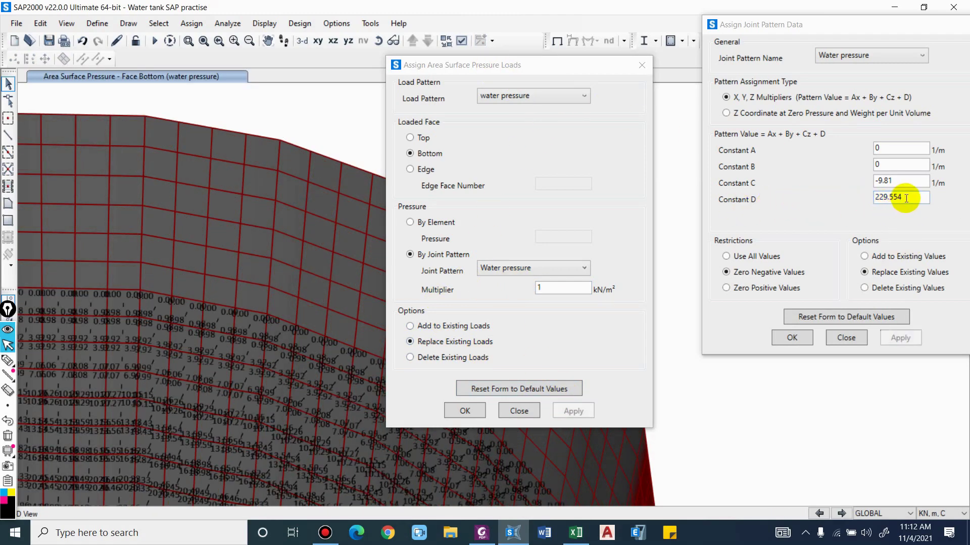
Examine the assigned pressure values on the tank's base elements against constant D
left_click_drag(905, 197, 889, 211)
left_click(313, 105)
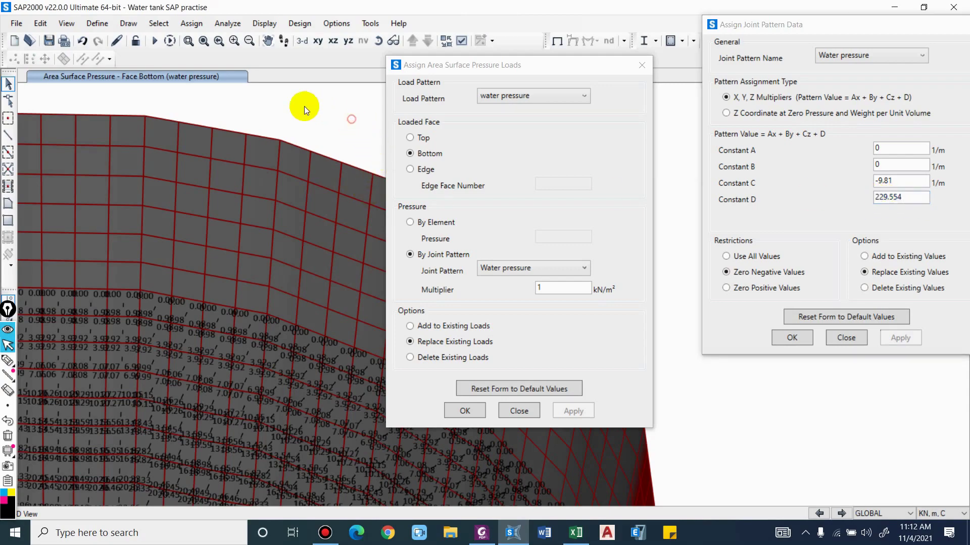
scroll(313, 105, "down", 6)
middle_click_drag(277, 253, 226, 304, "shift")
scroll(241, 298, "up", 6)
scroll(259, 298, "up", 6)
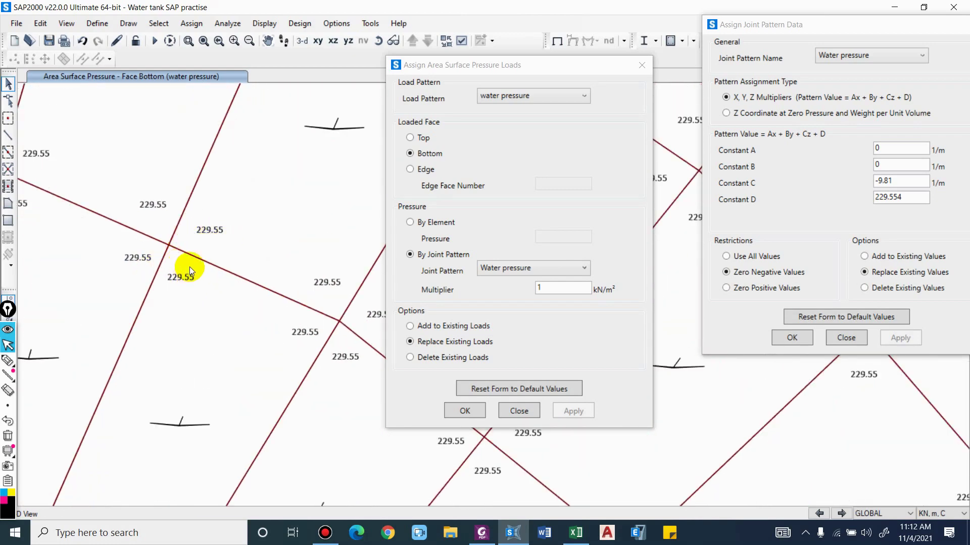
middle_click_drag(205, 265, 189, 249, "shift")
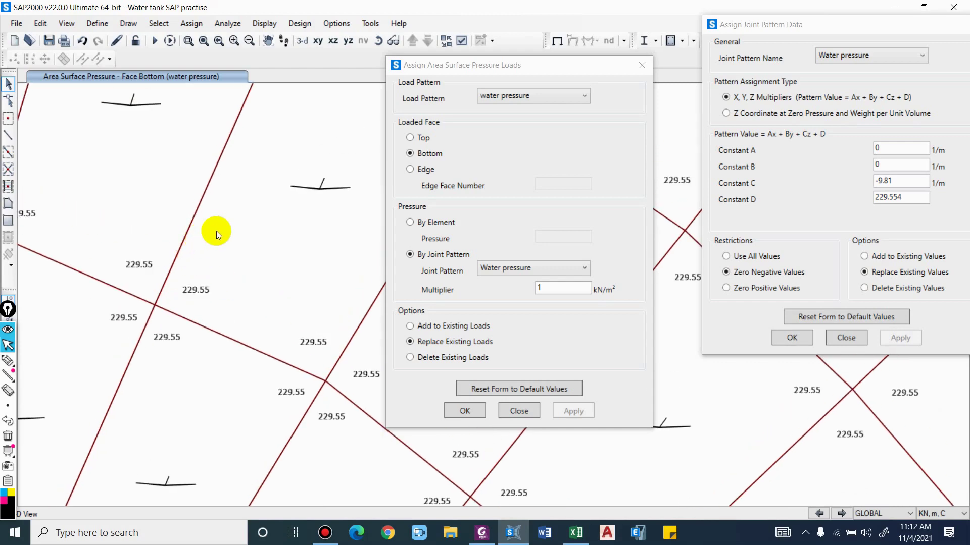
Examine how the assigned pressure varies up the tank wall from the base
scroll(186, 242, "down", 2)
scroll(180, 290, "down", 5)
scroll(201, 328, "up", 2)
scroll(281, 162, "down", 2)
scroll(281, 162, "up", 4)
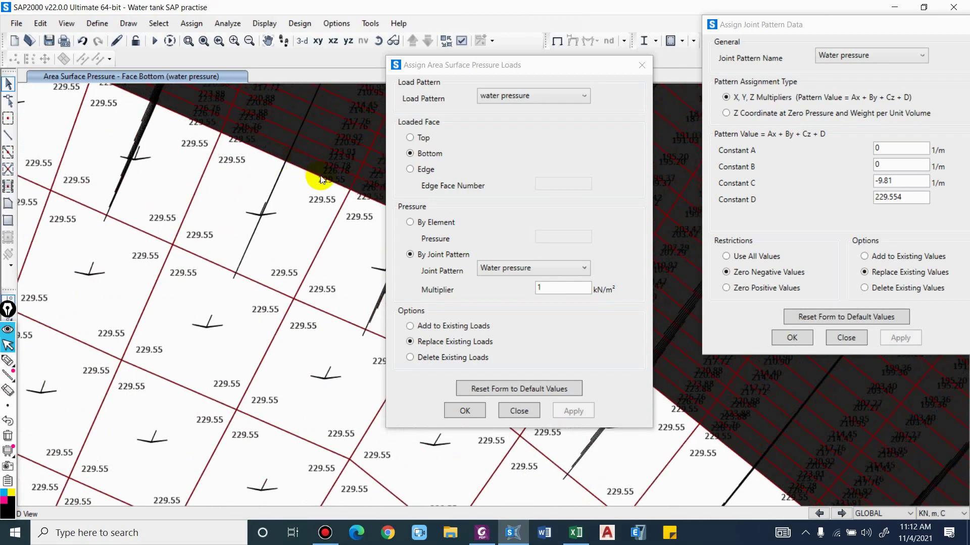
scroll(252, 255, "up", 2)
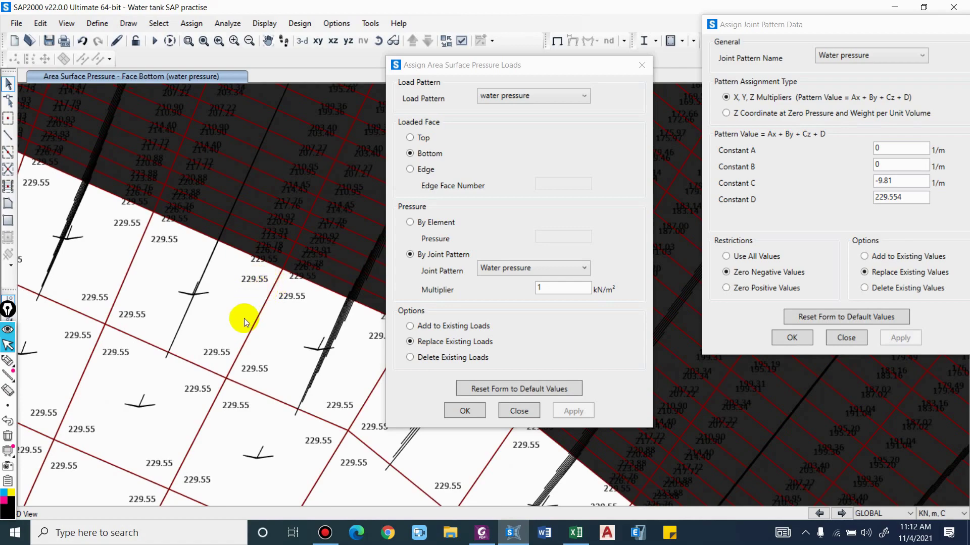
scroll(280, 255, "down", 2)
scroll(325, 266, "up", 1)
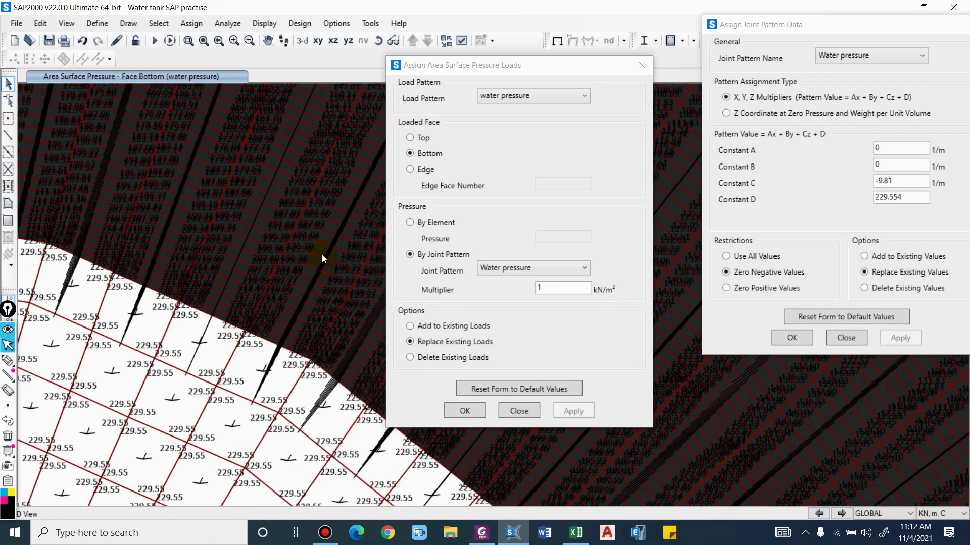
scroll(327, 222, "up", 2)
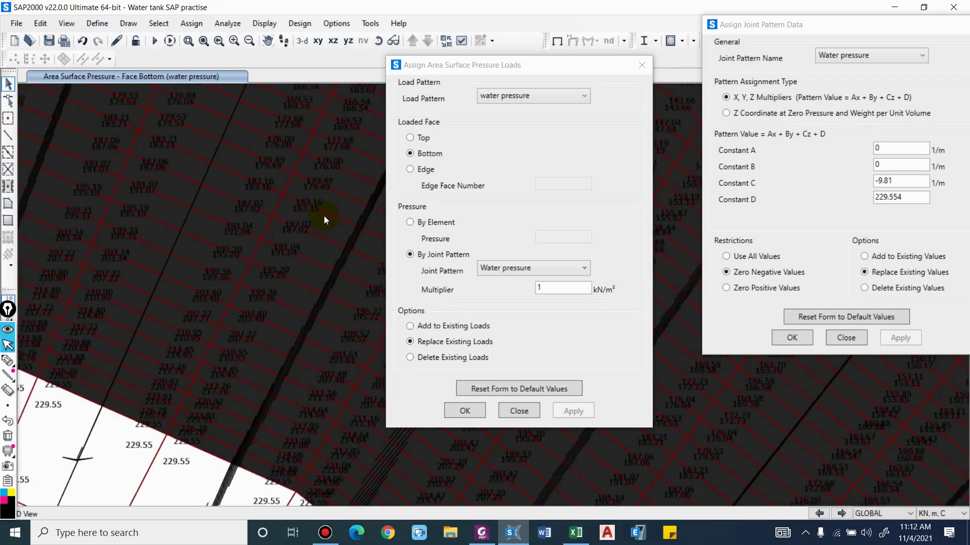
scroll(332, 206, "up", 2)
scroll(273, 259, "down", 2)
scroll(245, 266, "up", 2)
scroll(228, 303, "down", 3)
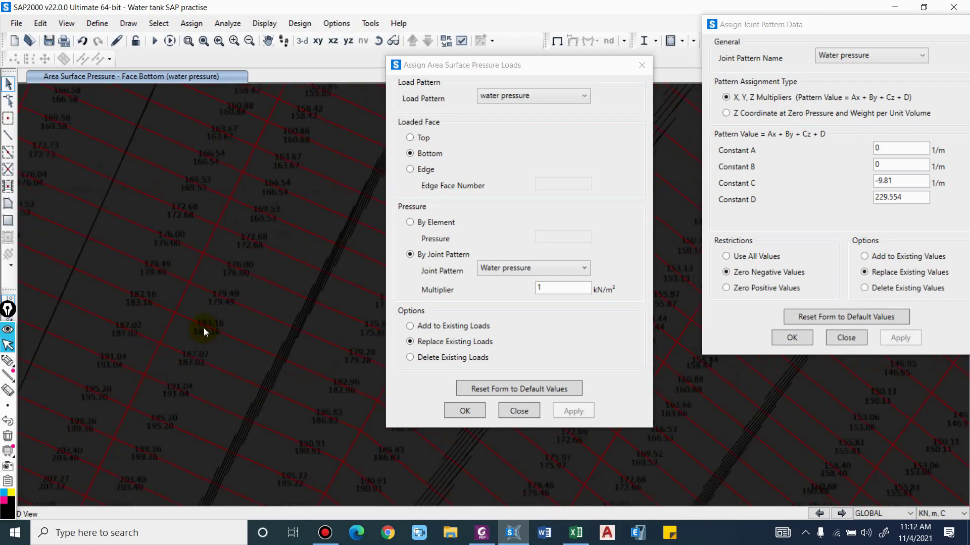
Examine the pressure values on the wall elements near the tank's rim and the start of the loaded zone
scroll(209, 333, "down", 2)
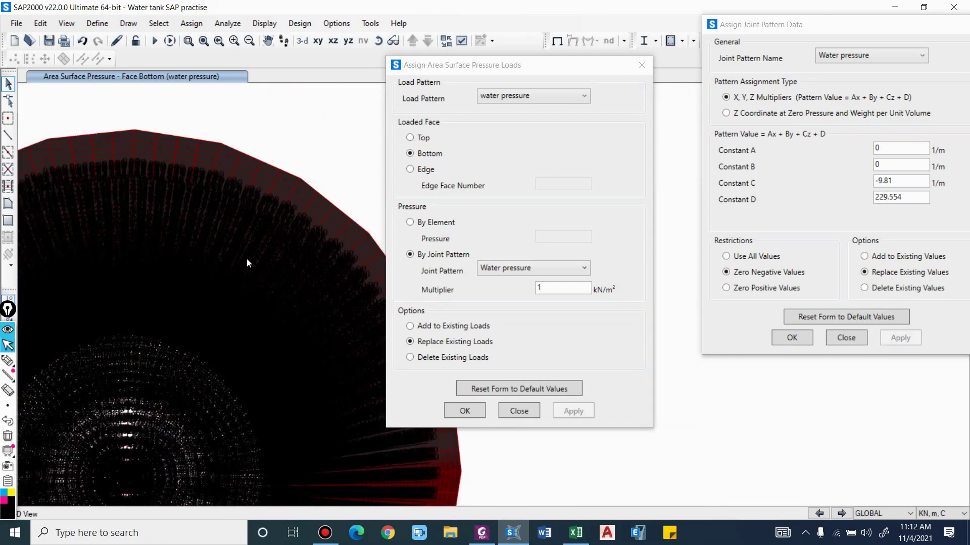
scroll(296, 183, "up", 4)
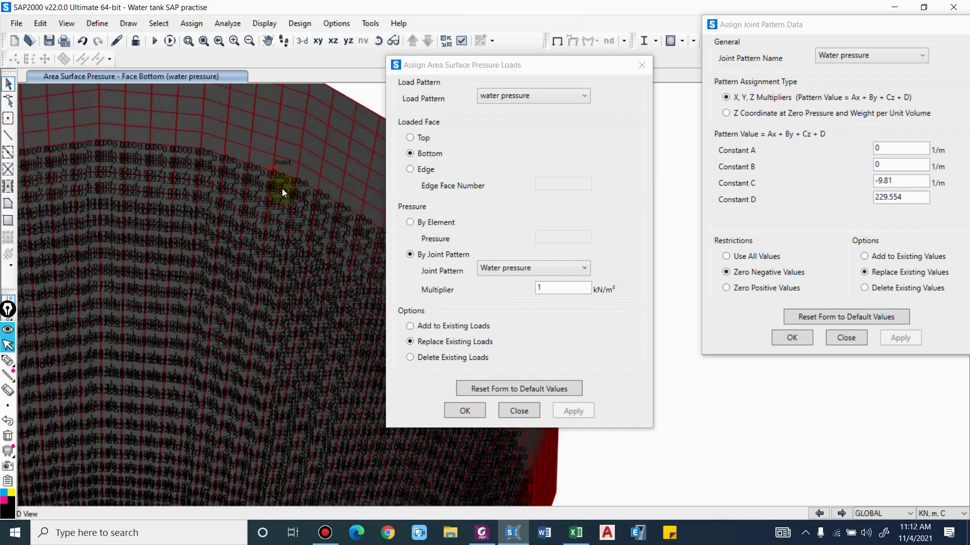
scroll(272, 194, "up", 1)
scroll(226, 222, "down", 3)
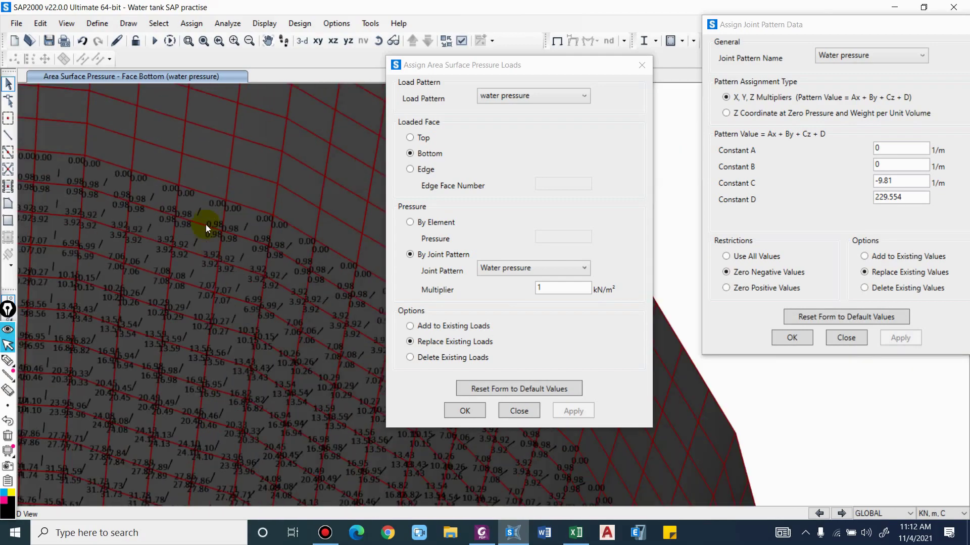
scroll(225, 201, "up", 2)
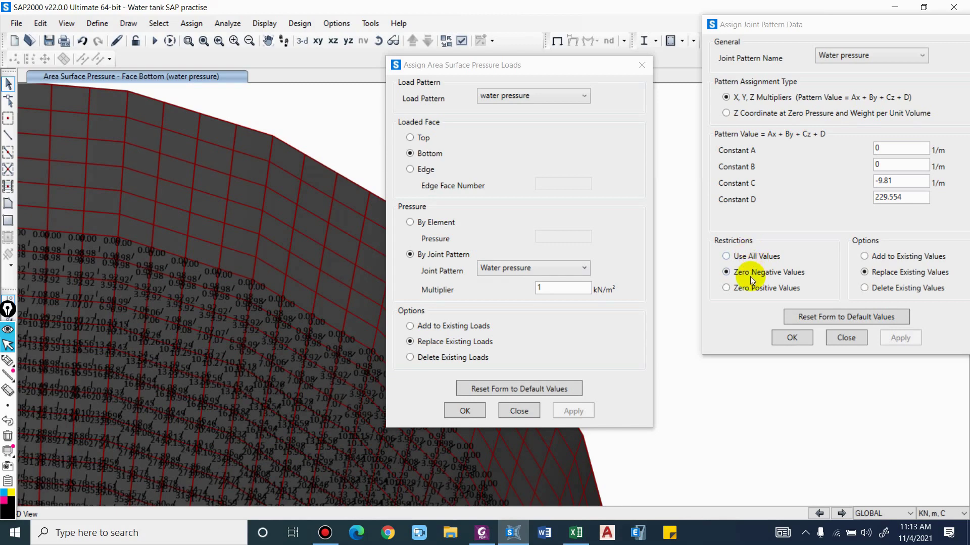
Close the area surface pressure assignment and the joint pattern data dialogs
type("`")
left_click(519, 411)
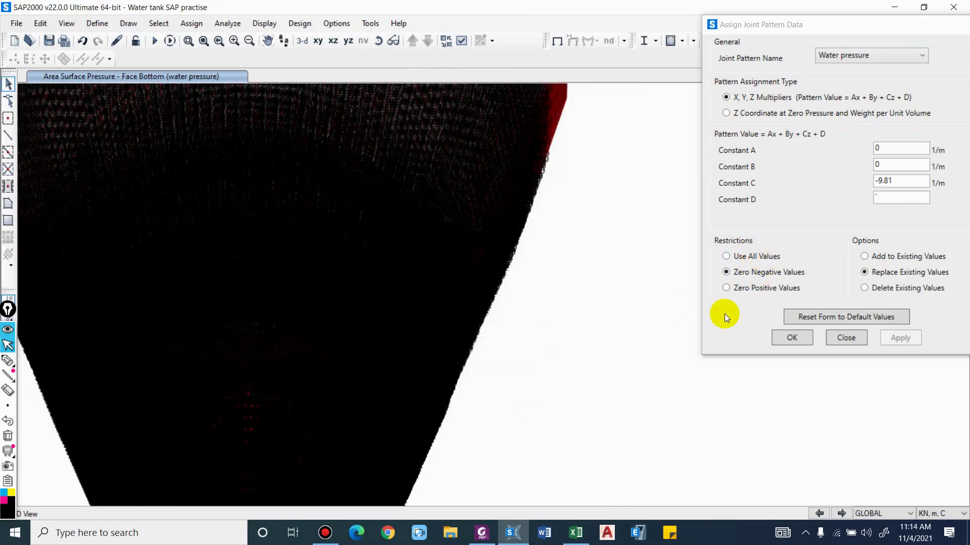
left_click(845, 337)
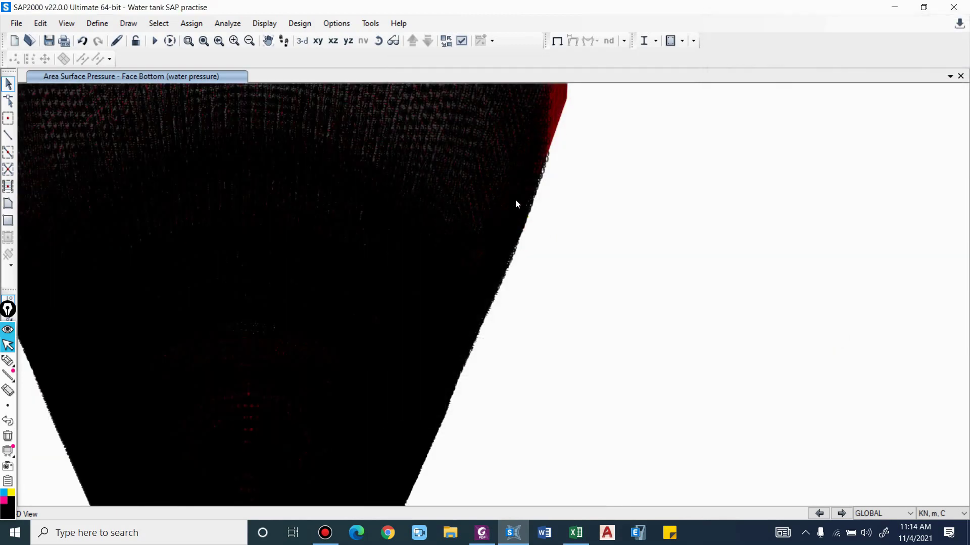
left_click(576, 532)
scroll(288, 311, "down", 1)
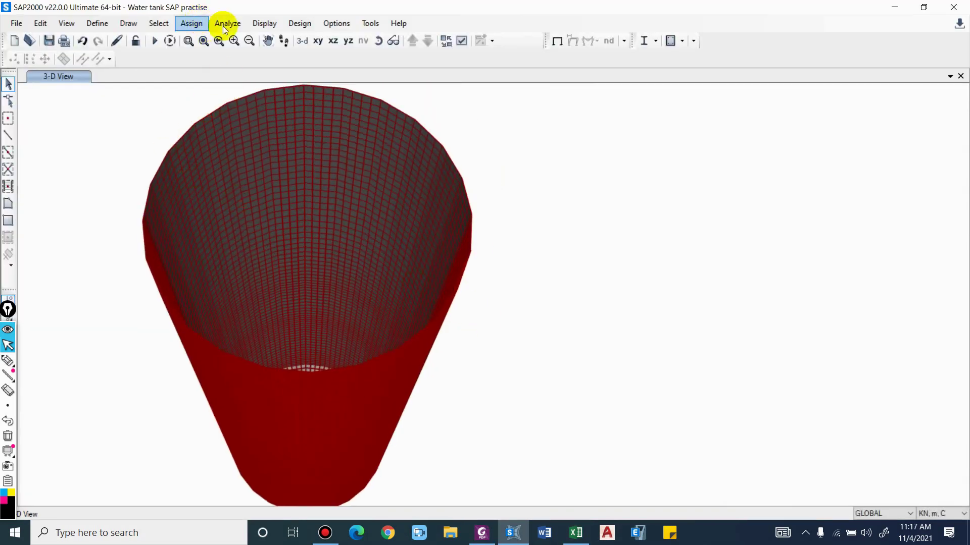
Select the tank wall elements by their area sections wall 0.3, wall 0.5, wall 0.75 and Wall 1
left_click(160, 24)
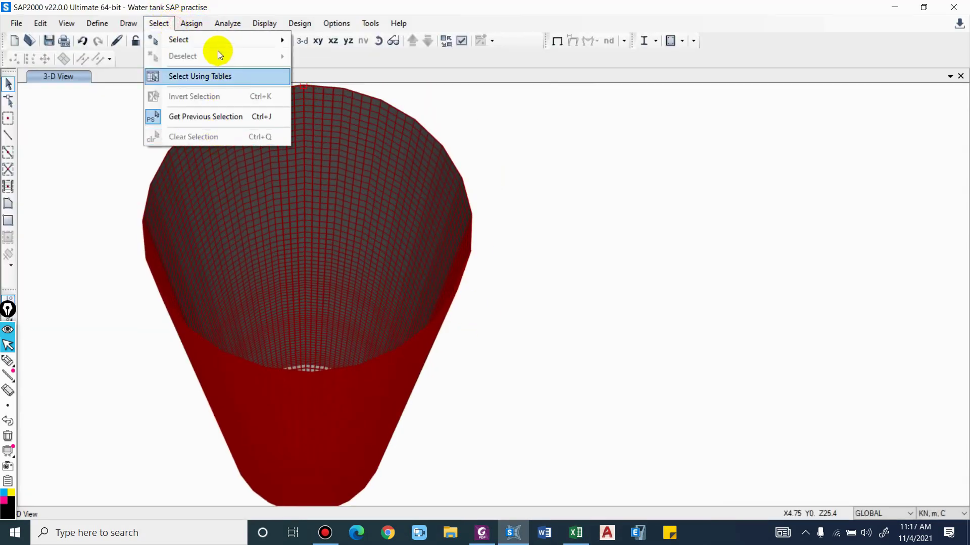
mouse_move(256, 51)
mouse_move(405, 151)
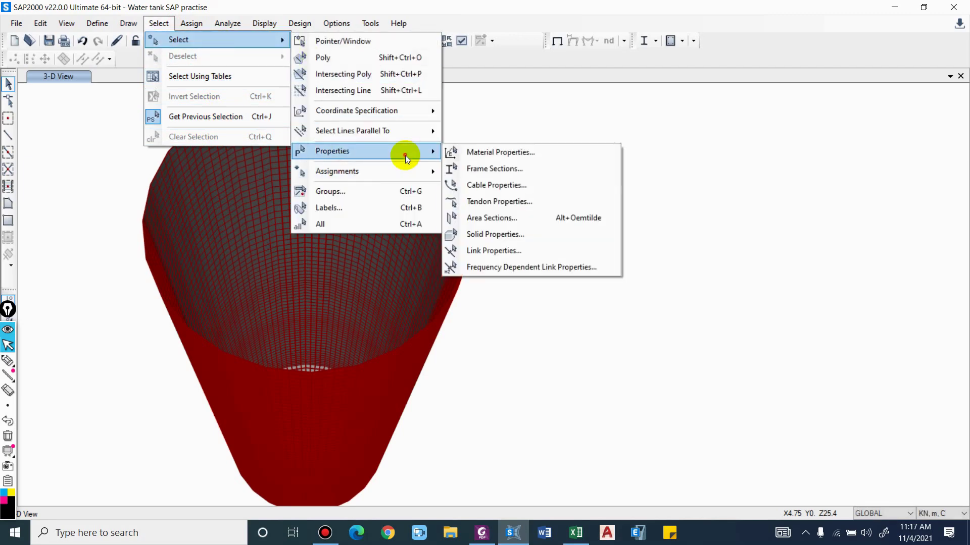
left_click(492, 217)
left_click(423, 224)
left_click_drag(416, 250, 421, 230)
left_click(430, 394)
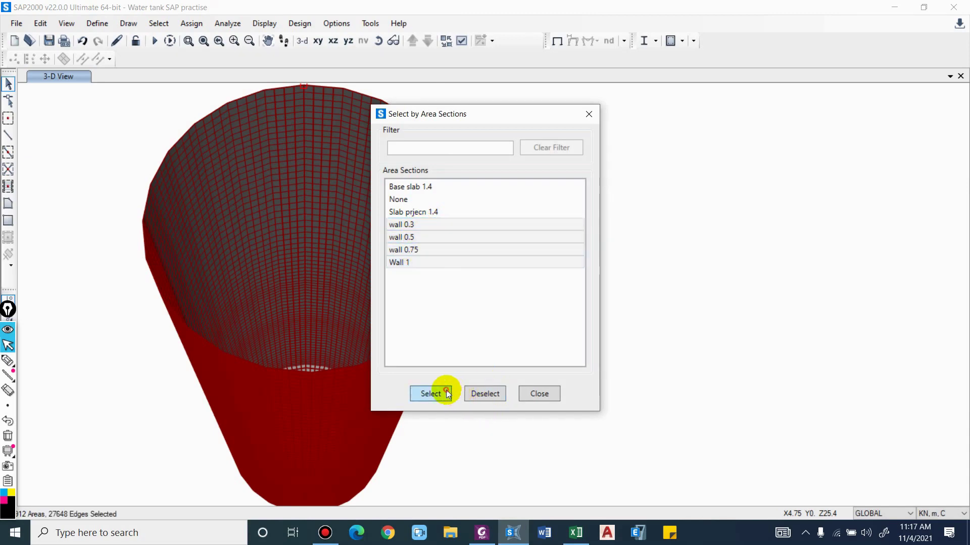
left_click(539, 393)
Open the joint pattern assignment for the selected walls and choose the Earth pressure pattern
middle_click_drag(520, 143, 474, 316, "shift")
scroll(359, 184, "up", 3)
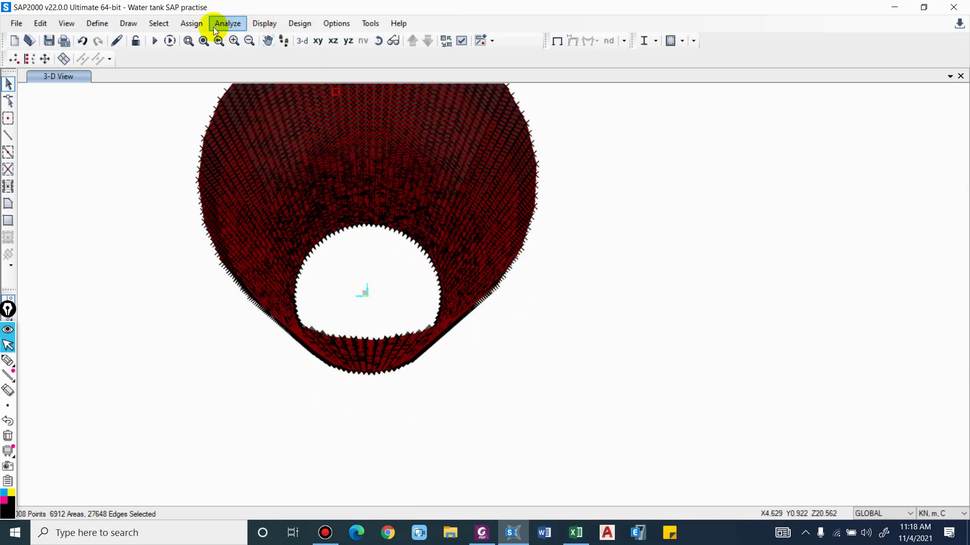
left_click(191, 23)
left_click(247, 217)
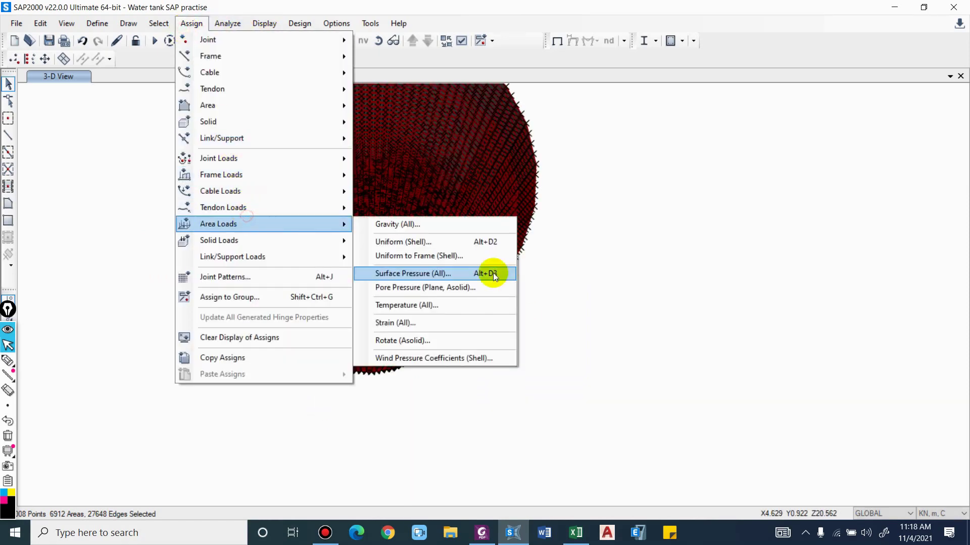
left_click(292, 278)
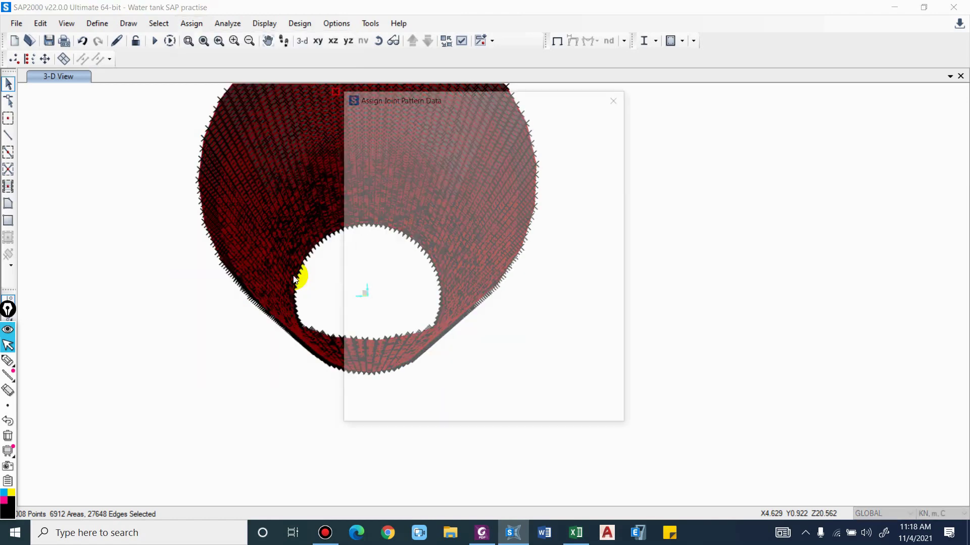
left_click_drag(461, 101, 825, 122)
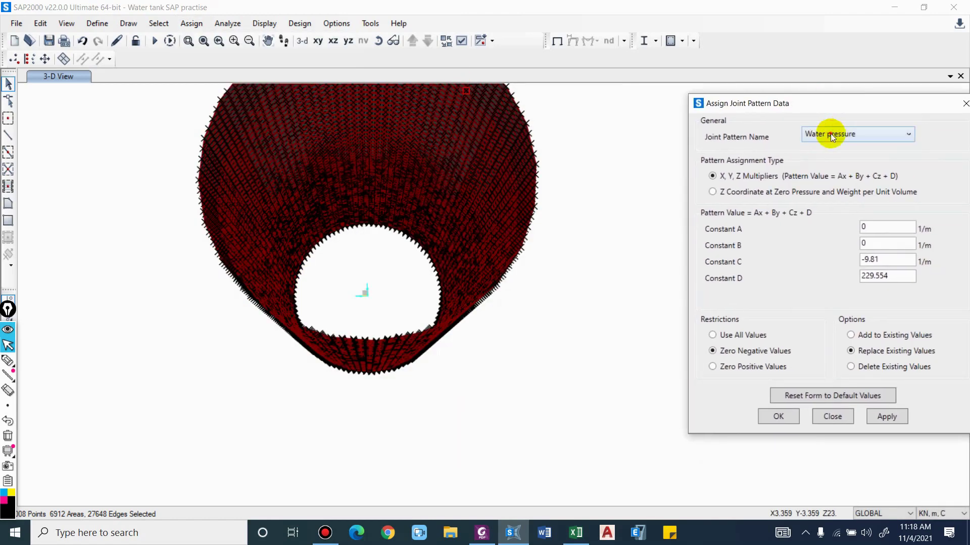
left_click(830, 133)
left_click(823, 167)
left_click(895, 276)
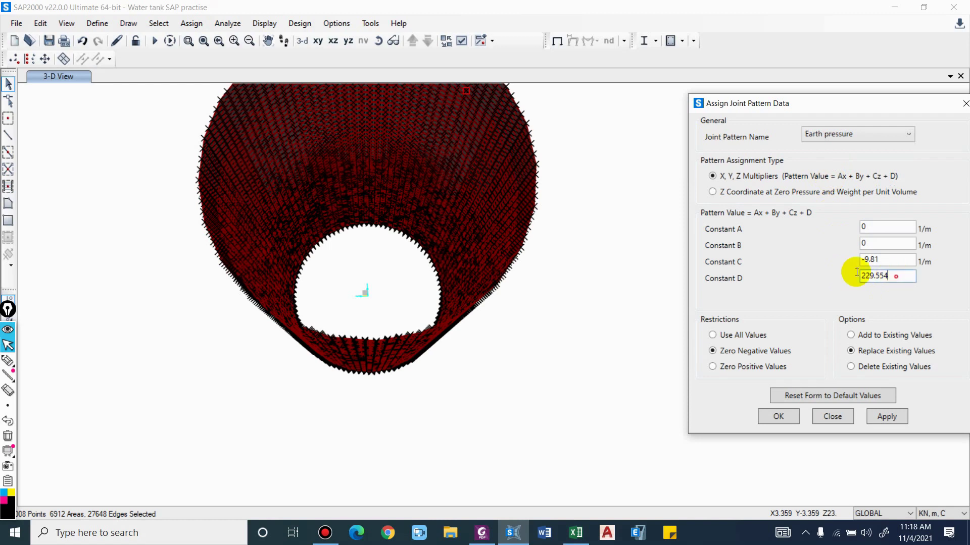
double_click(859, 275)
type("7.1")
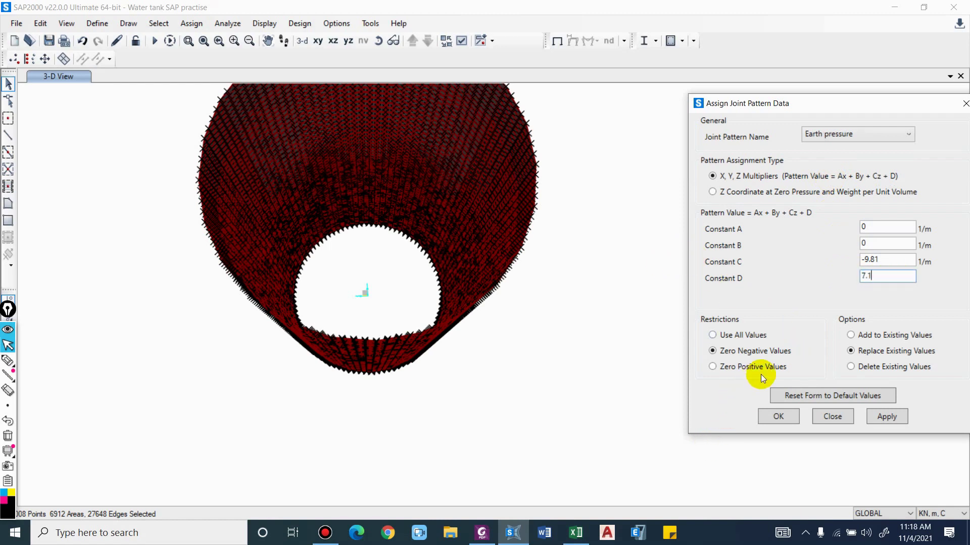
type("*")
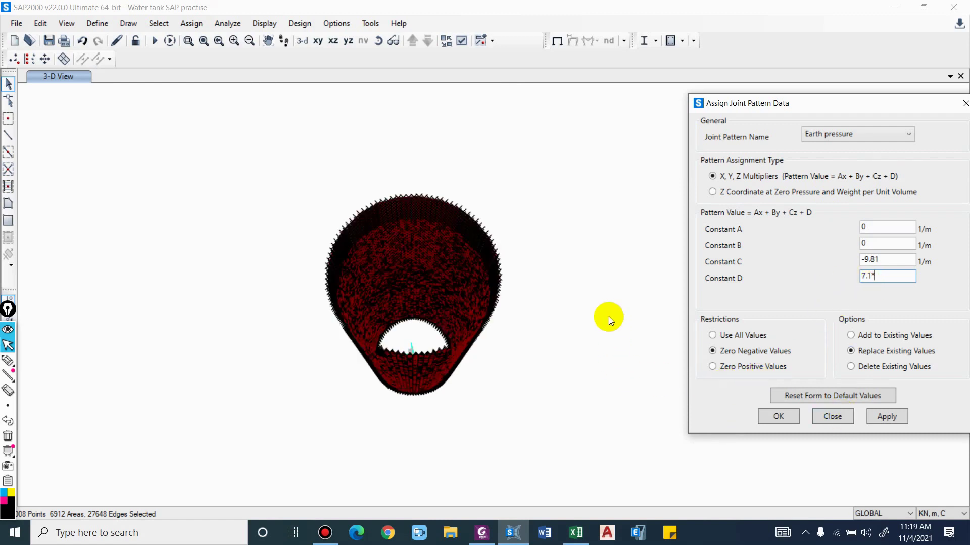
Sketch a triangular earth pressure diagram beside the tank, labelled h for its height and Kγsh at its base
left_click(268, 40)
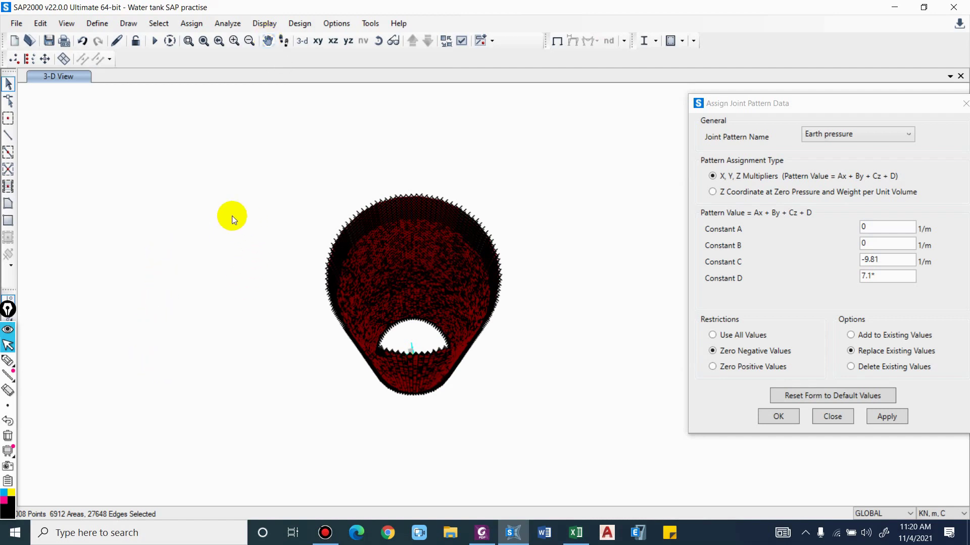
left_click_drag(195, 138, 194, 305)
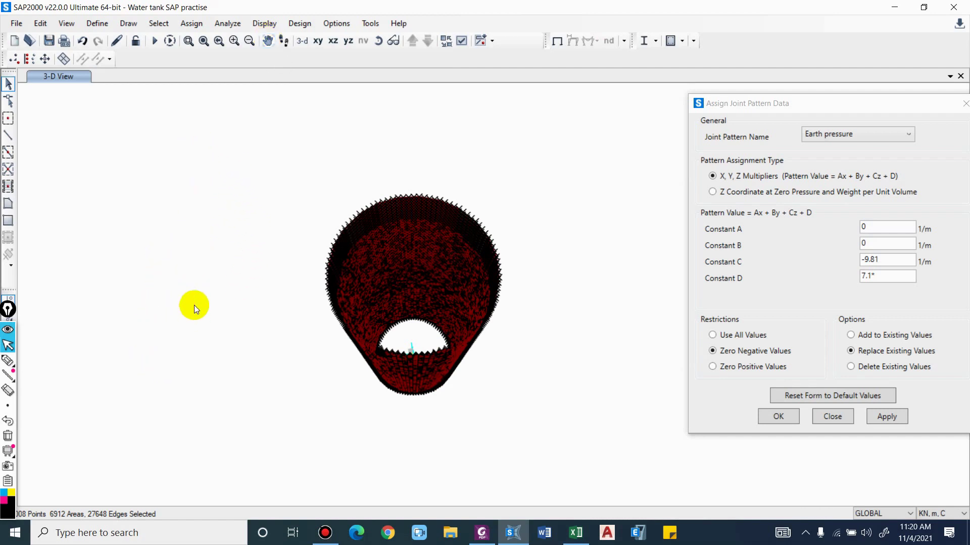
left_click(10, 361)
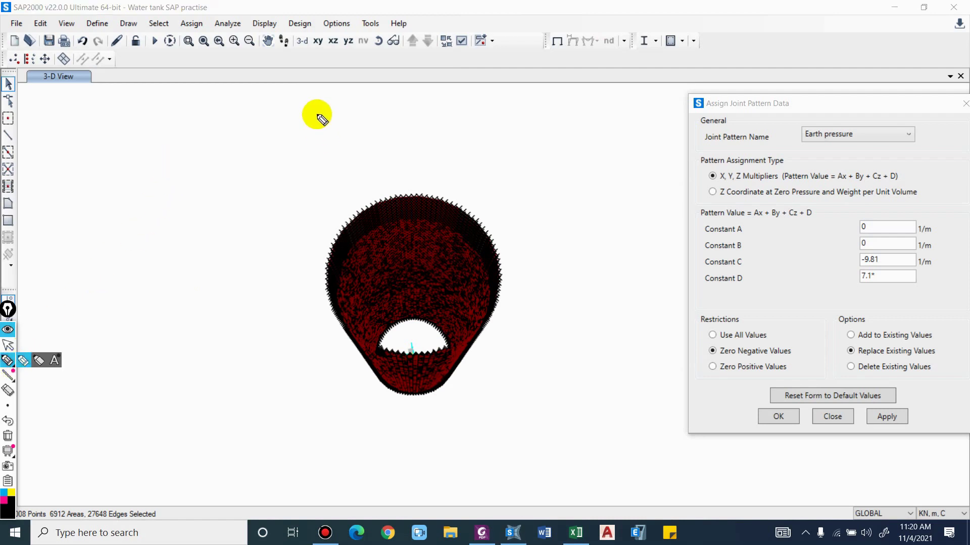
mouse_move(199, 148)
left_mouse_down()
mouse_move(210, 297)
mouse_move(274, 284)
mouse_move(200, 150)
left_mouse_up()
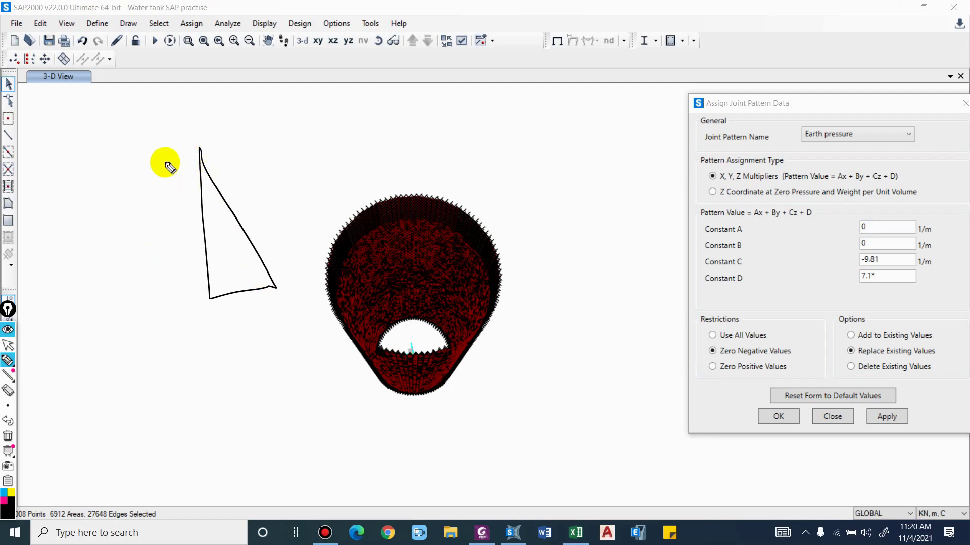
mouse_move(156, 146)
left_mouse_down()
mouse_move(160, 171)
mouse_move(190, 296)
left_mouse_up()
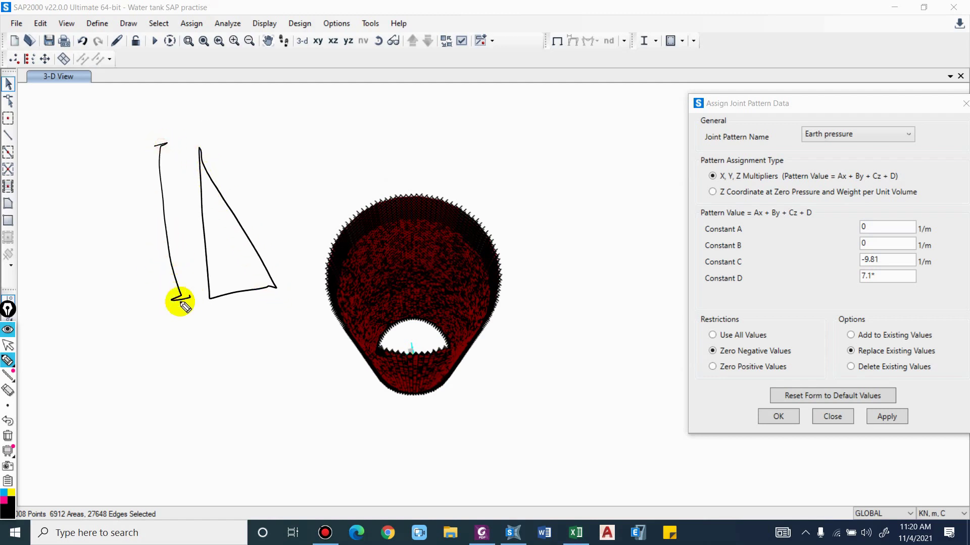
left_click_drag(157, 152, 166, 140)
left_click_drag(137, 205, 149, 231)
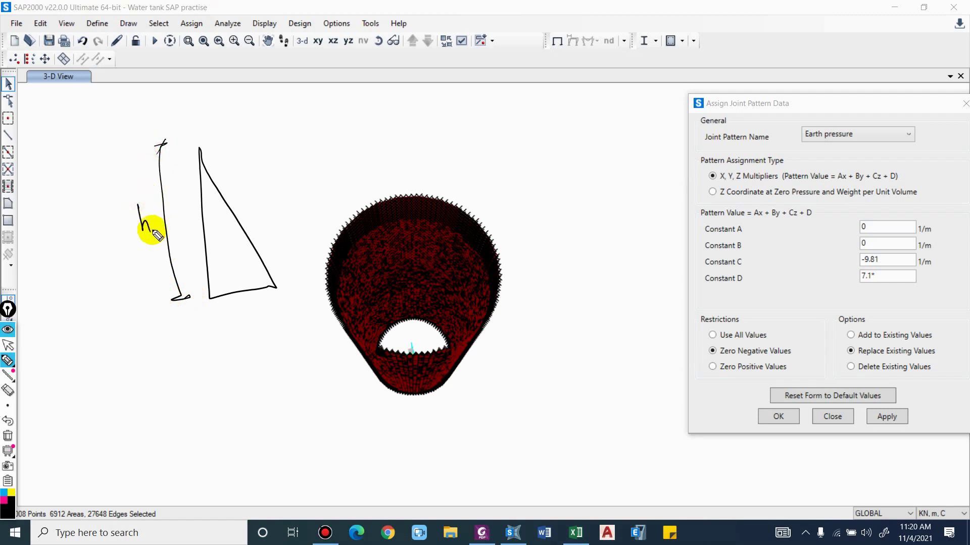
mouse_move(227, 300)
left_mouse_down()
mouse_move(228, 325)
mouse_move(241, 329)
left_mouse_up()
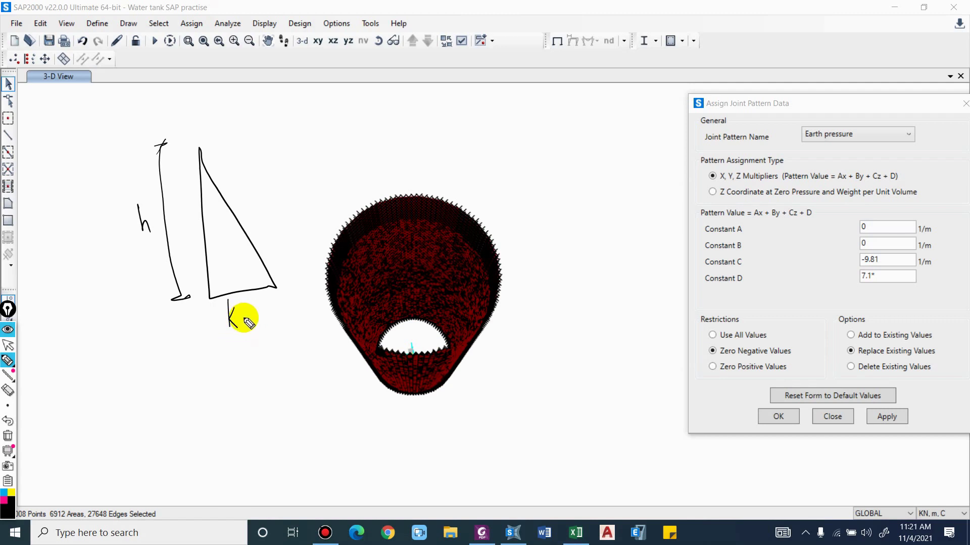
left_click_drag(241, 304, 253, 331)
left_click_drag(259, 297, 269, 318)
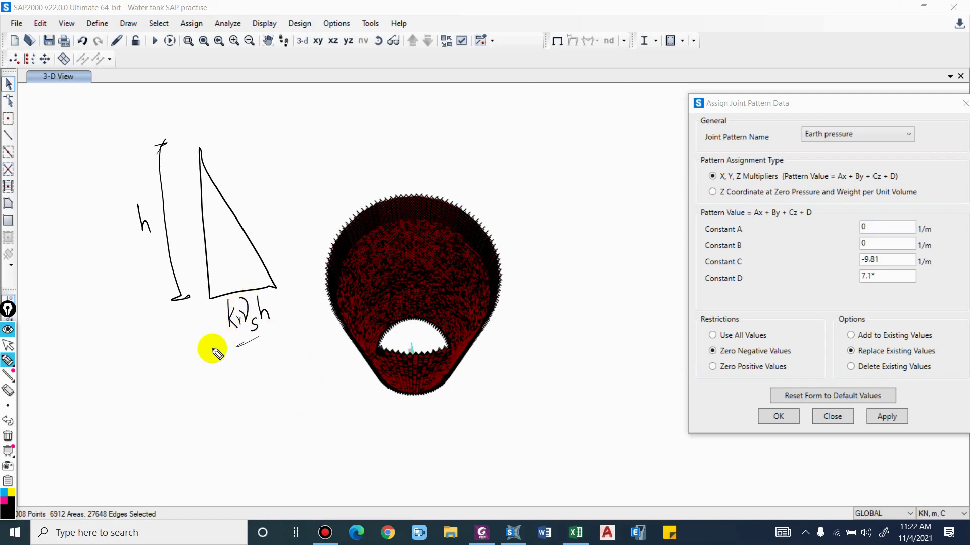
Set constant D of the Earth pressure pattern to 0.5*19*7.1, giving 67.45
key("BackSpace")
key("BackSpace")
key("BackSpace")
key("BackSpace")
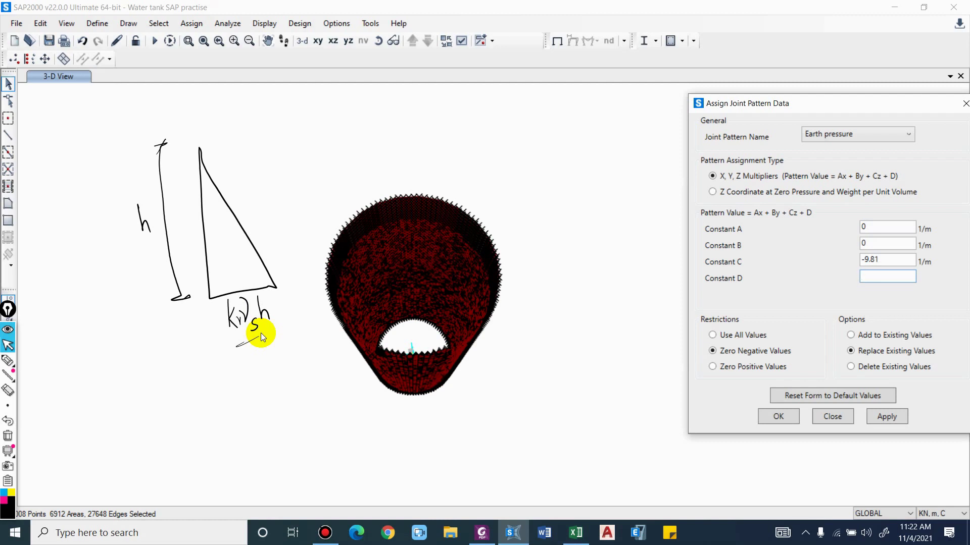
type("0.5*")
type("19")
type("*")
type("7.1")
key("shift+Tab")
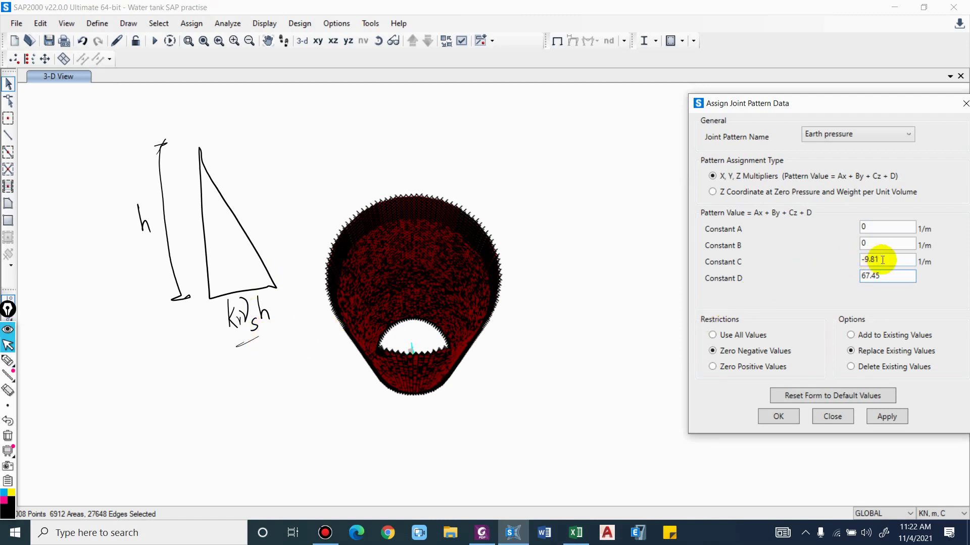
Write the formula C = -D/h below the pressure diagram and underline the h
left_click(8, 360)
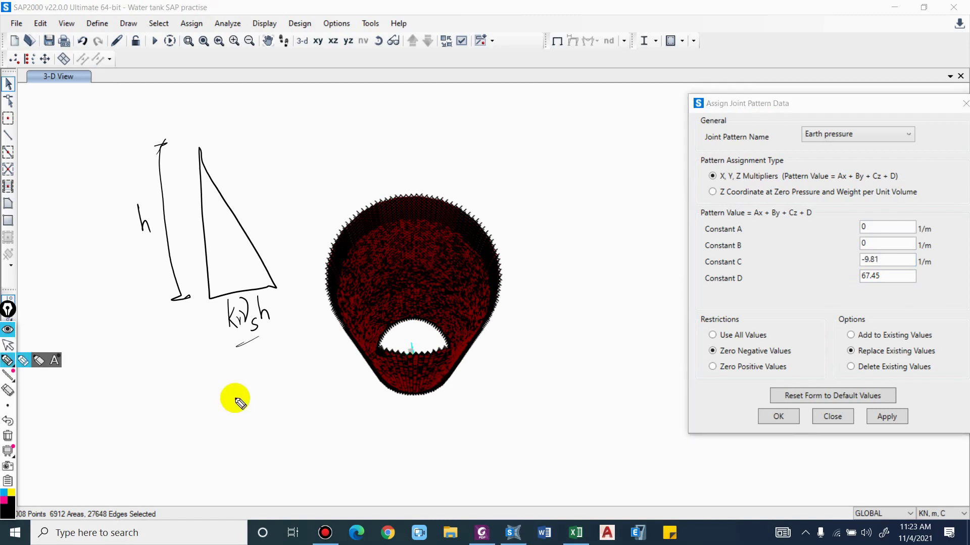
mouse_move(216, 432)
left_mouse_down()
mouse_move(208, 446)
mouse_move(226, 455)
mouse_move(245, 426)
mouse_move(285, 400)
left_mouse_up()
mouse_move(288, 380)
left_mouse_down()
mouse_move(302, 403)
mouse_move(293, 401)
mouse_move(286, 423)
mouse_move(325, 422)
mouse_move(331, 435)
left_mouse_up()
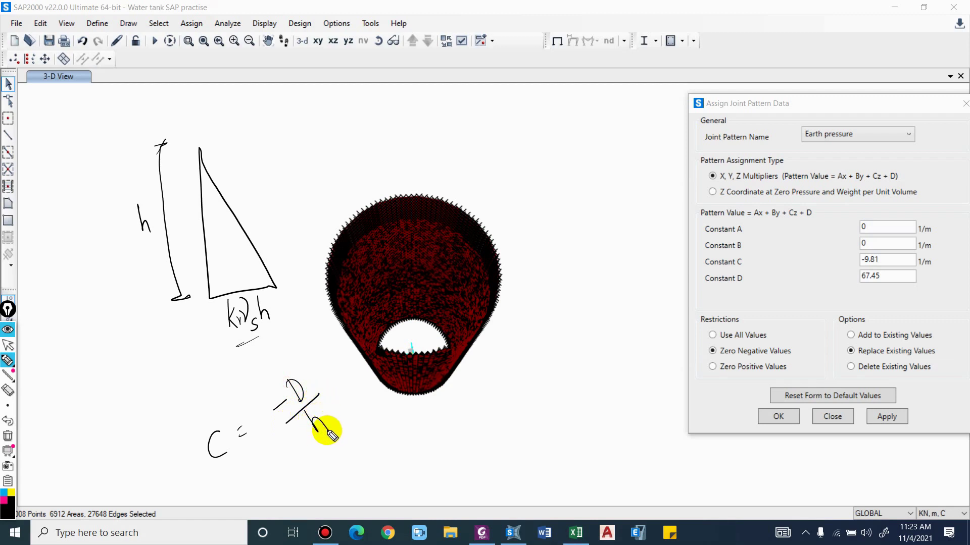
left_click_drag(364, 461, 378, 464)
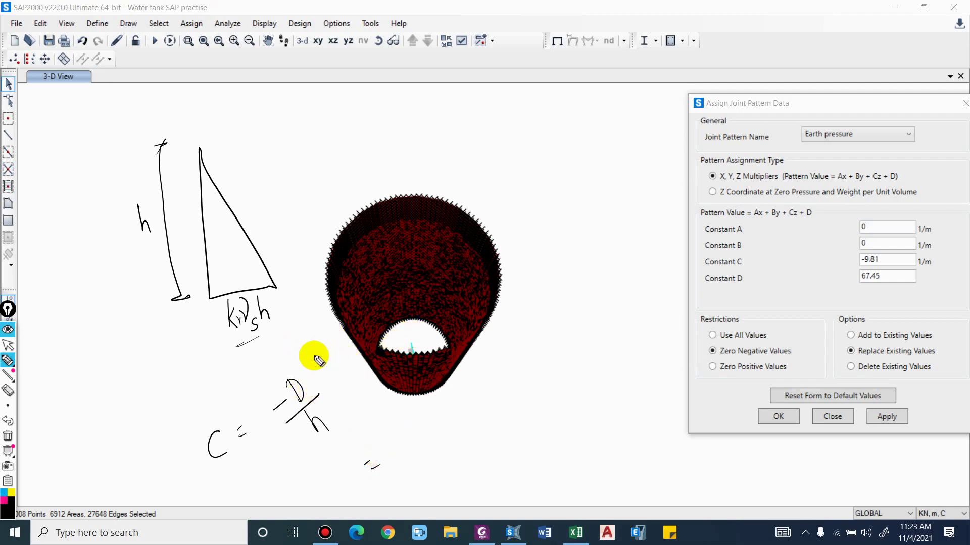
left_click_drag(303, 444, 314, 457)
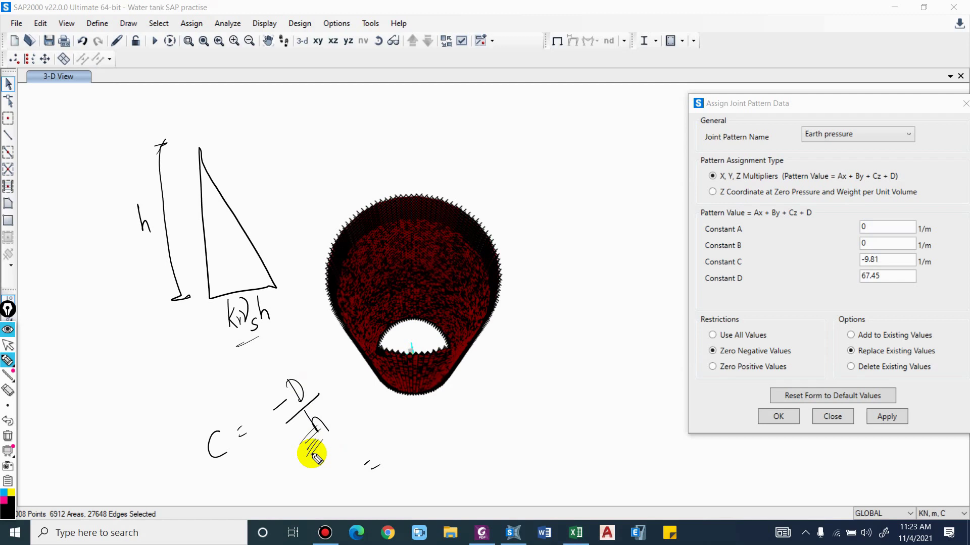
left_click(8, 345)
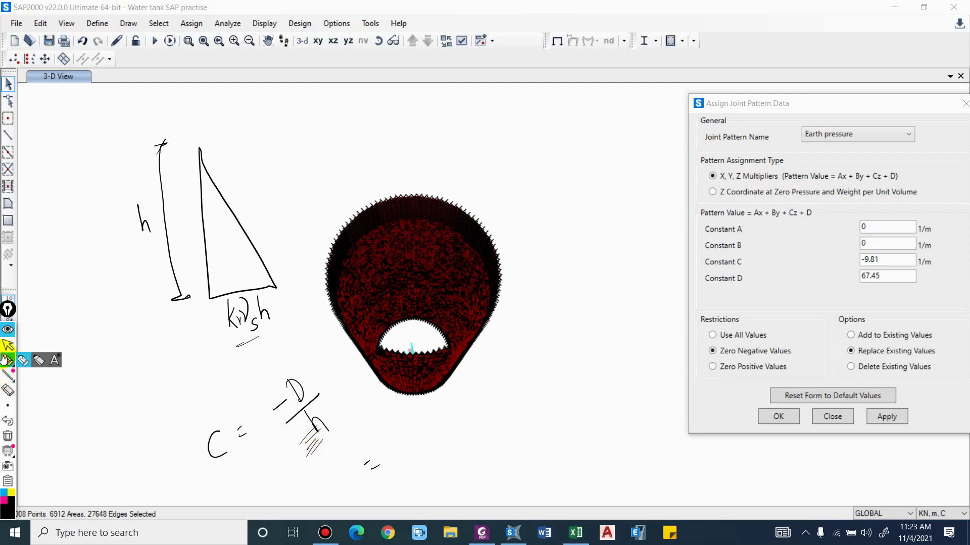
Set constant C to -67.45/7.1, giving -9.5, and apply the Earth pressure pattern to the selected walls
left_click(893, 267)
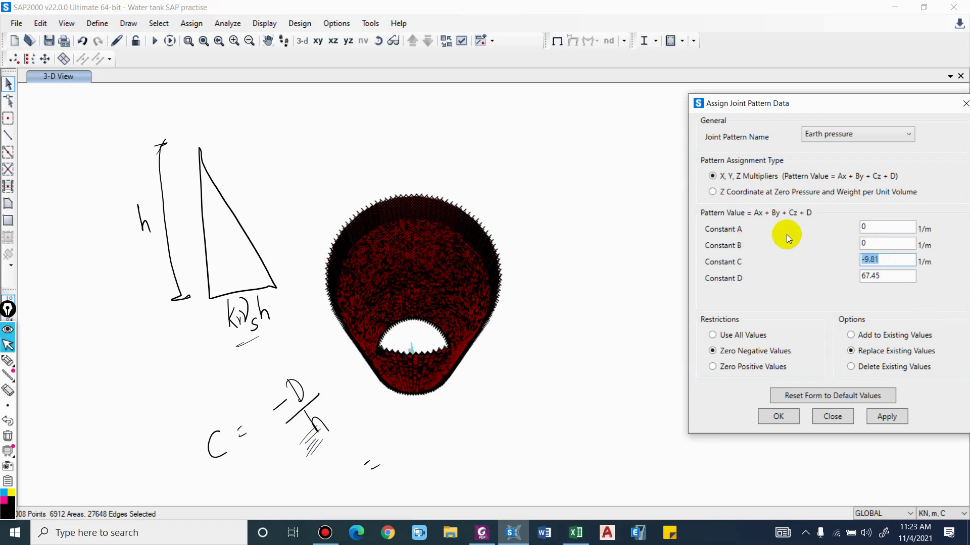
type("-7")
type("7.45")
type("/7.1")
key("Return")
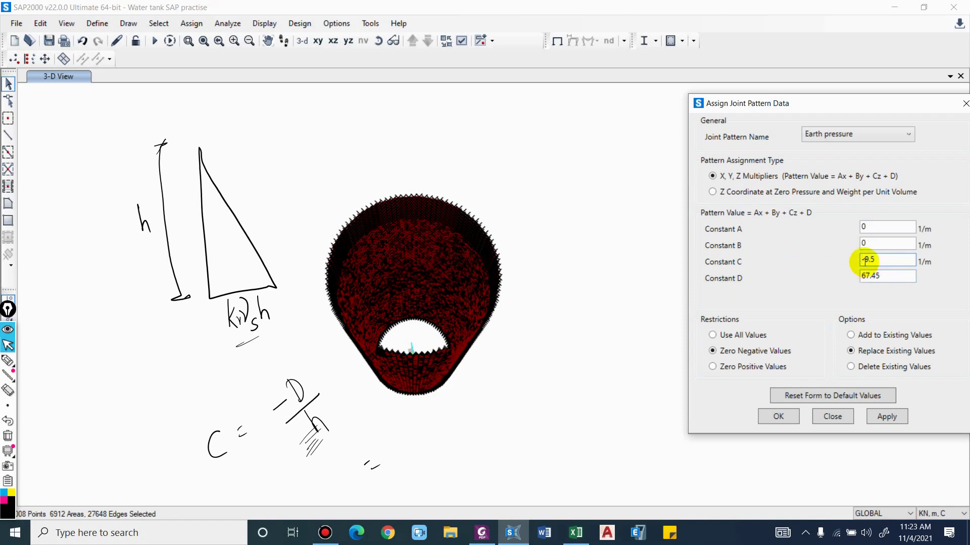
left_click(890, 416)
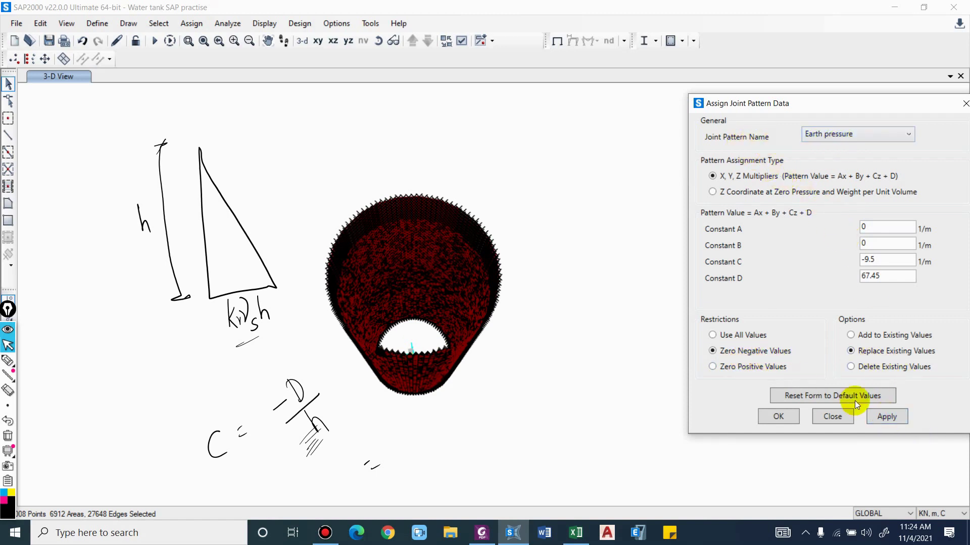
left_click(886, 415)
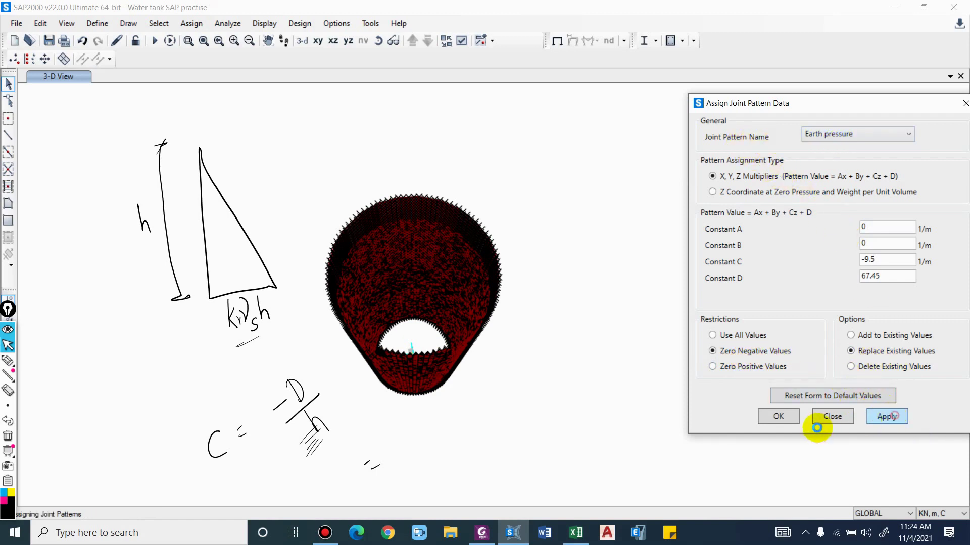
left_click(778, 417)
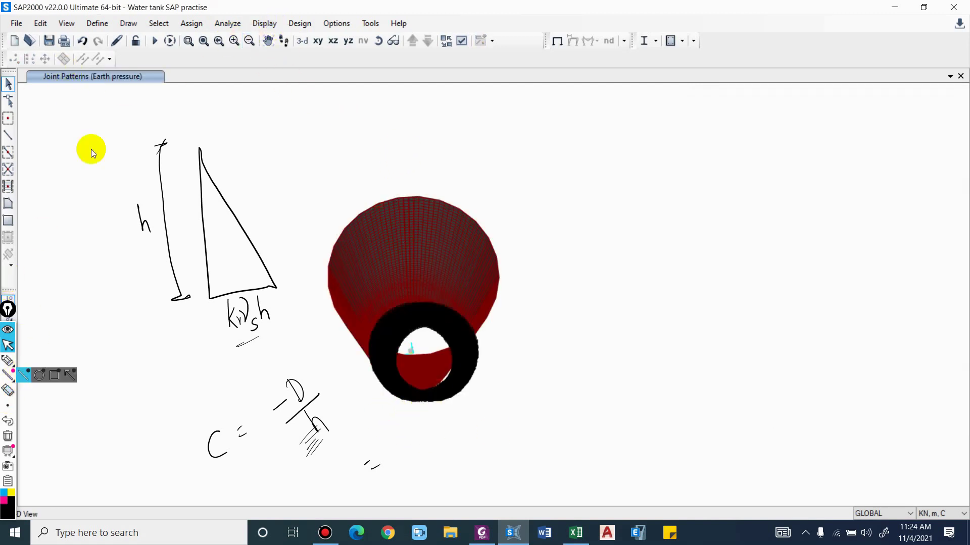
Select all the tank wall areas and prepare a surface pressure load for the earth pressure load pattern on the Top face
left_click_drag(271, 123, 654, 434)
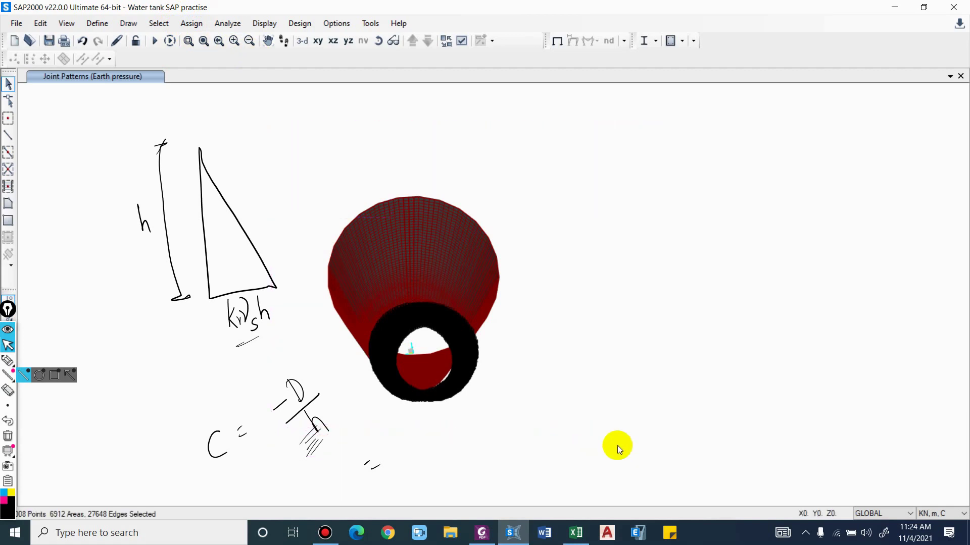
left_click(192, 23)
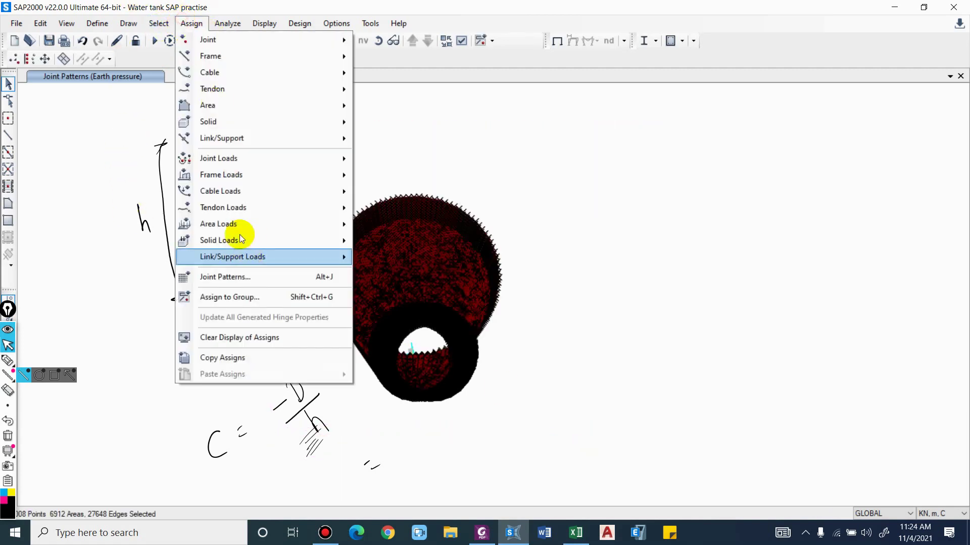
mouse_move(228, 224)
left_click(432, 273)
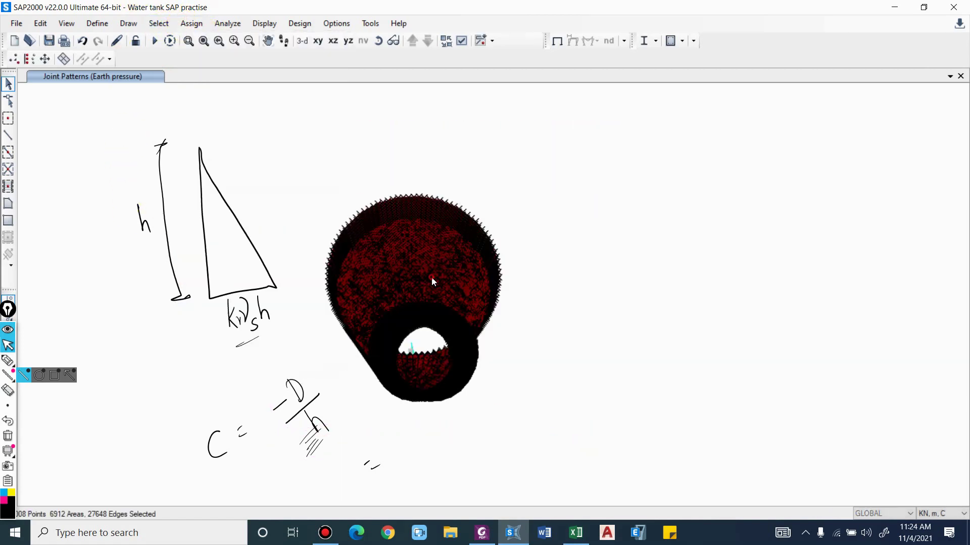
left_click_drag(485, 92, 706, 85)
left_click(708, 104)
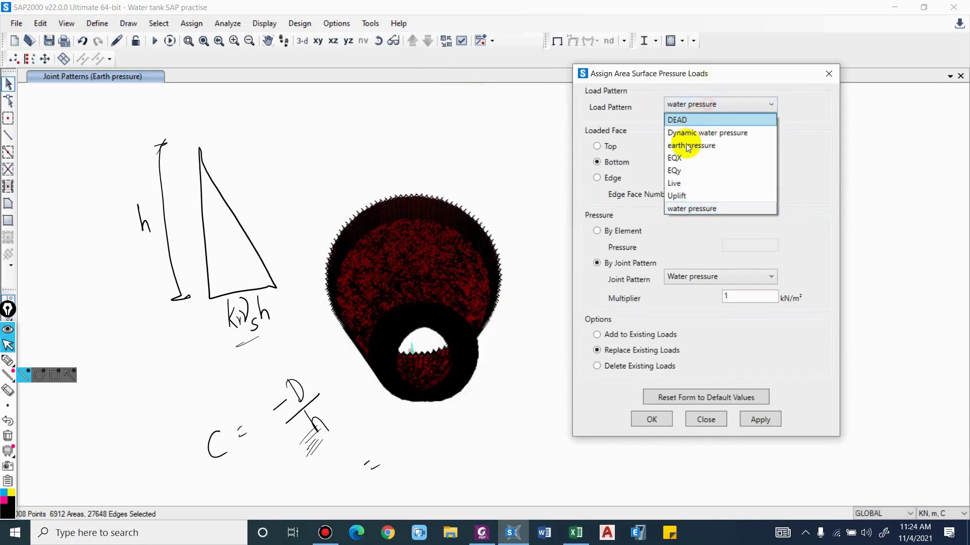
left_click(696, 146)
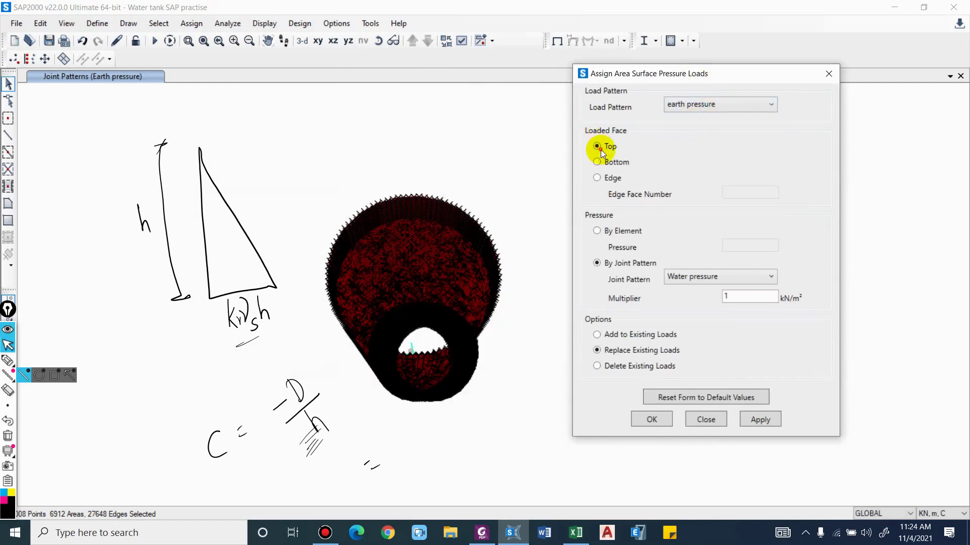
Assign the surface pressure to the selected walls by the Earth pressure joint pattern, replacing existing loads, and inspect the resulting load arrows
middle_click_drag(433, 400, 319, 274, "shift")
scroll(228, 237, "up", 2)
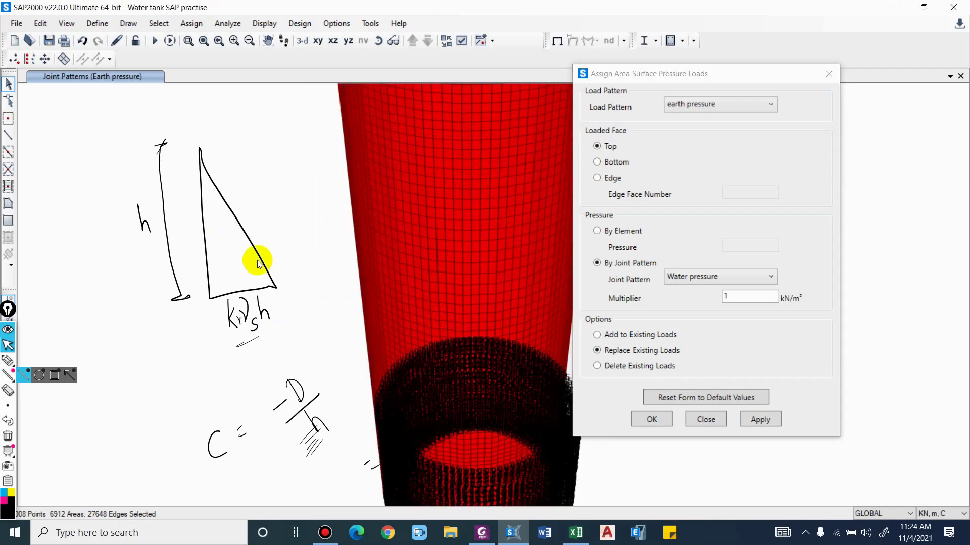
middle_click_drag(418, 227, 547, 286, "shift")
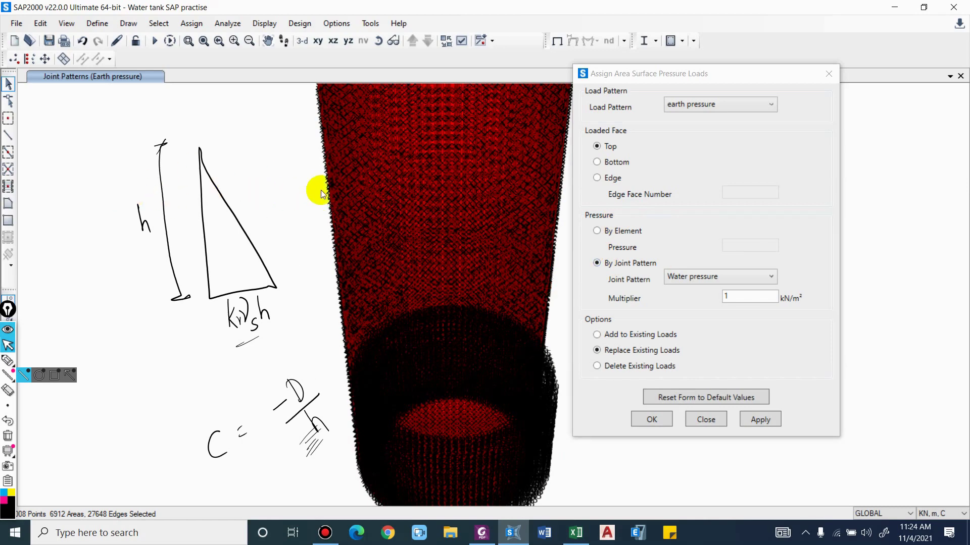
left_click(722, 276)
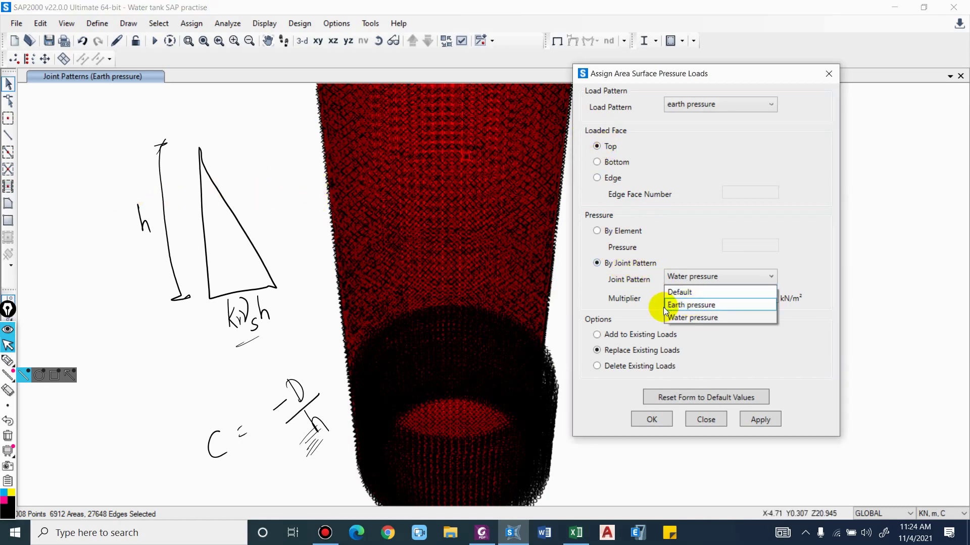
left_click(690, 305)
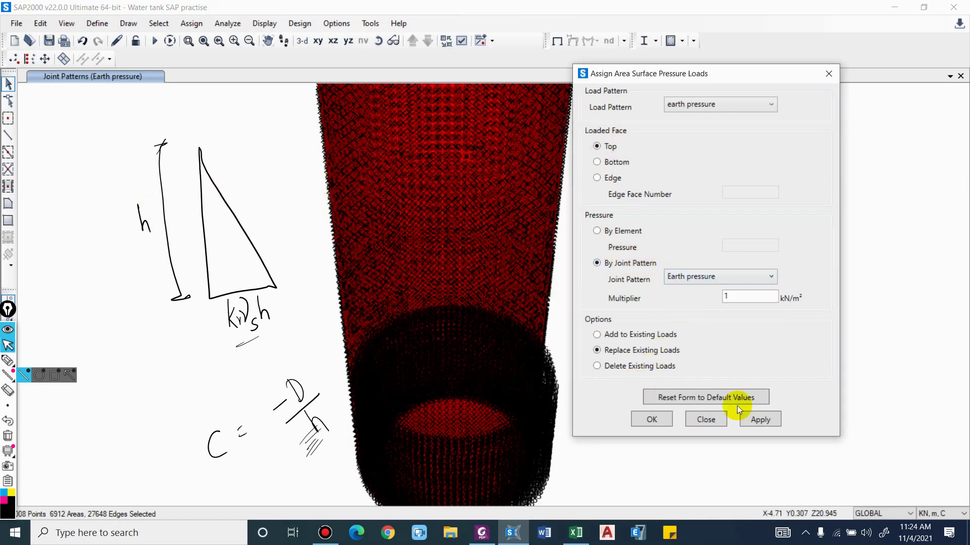
left_click(751, 420)
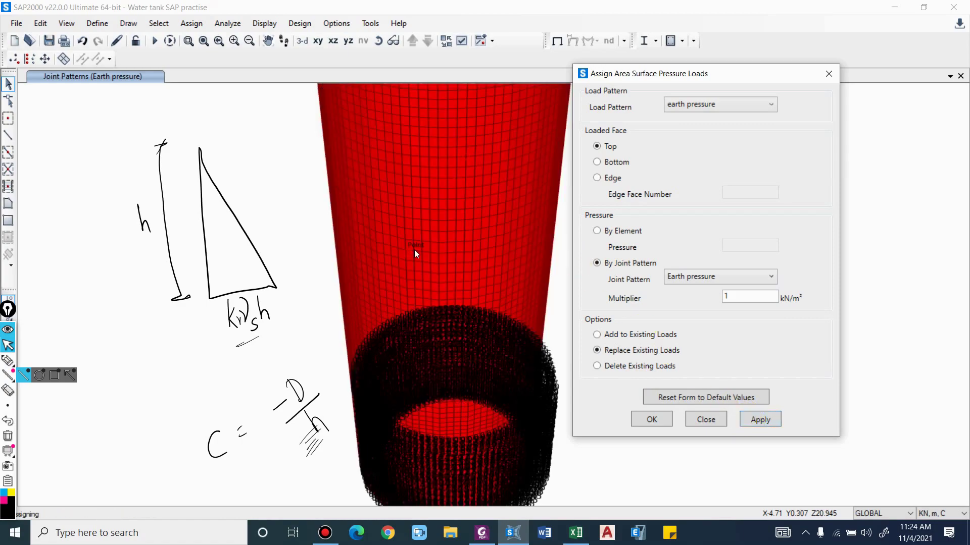
scroll(371, 399, "up", 4)
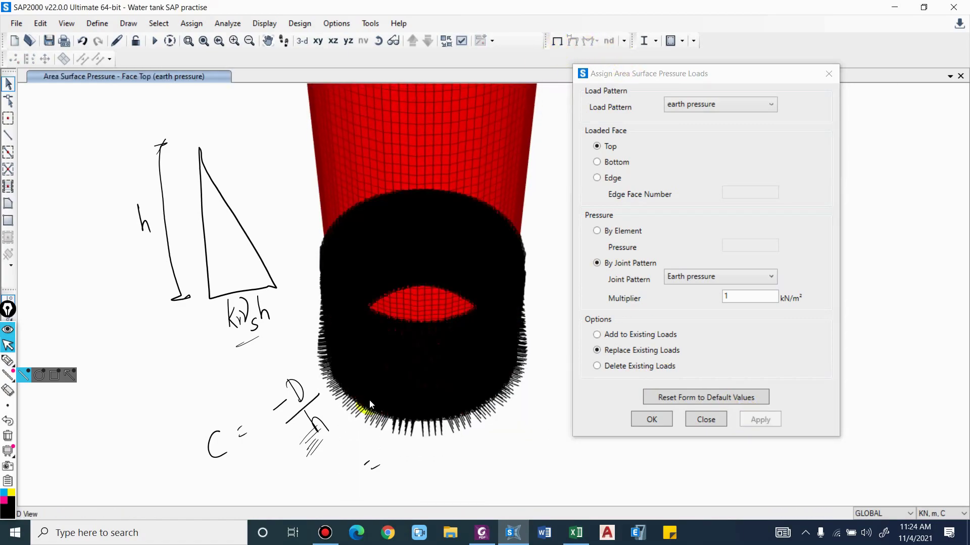
scroll(310, 377, "up", 5)
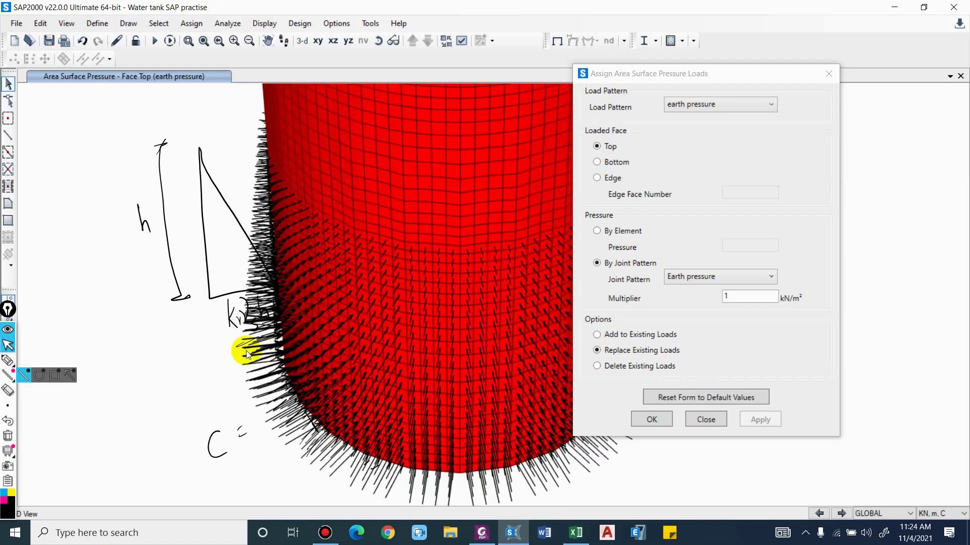
scroll(244, 260, "down", 3)
scroll(403, 289, "up", 3)
left_click(699, 422)
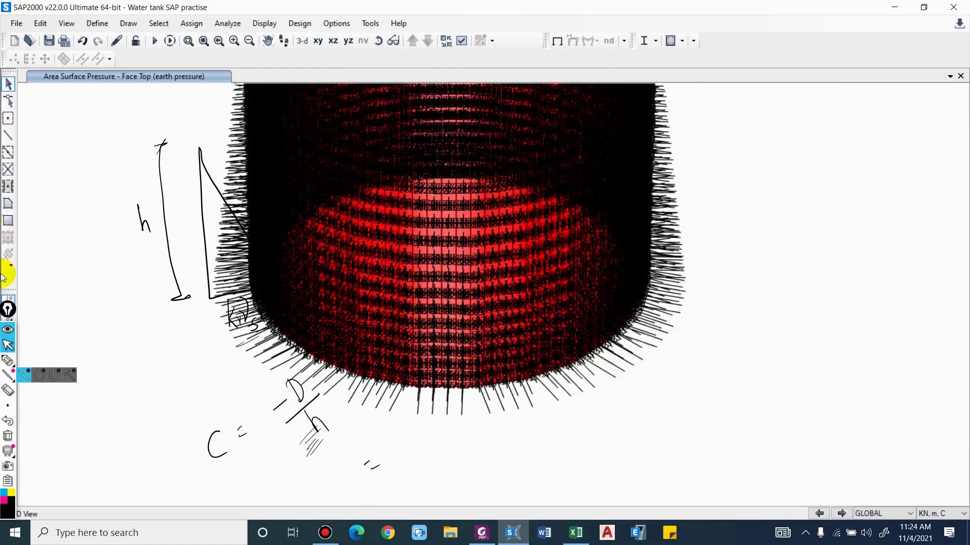
Clear the handwritten annotations and show all hidden objects to view the wall earth pressure together with the base slab
left_click(11, 437)
scroll(660, 249, "up", 2)
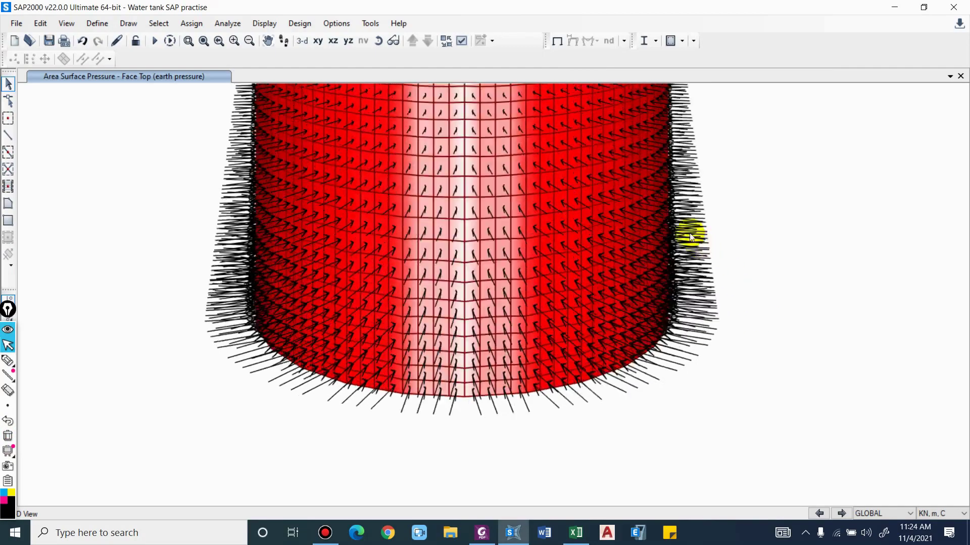
scroll(559, 355, "down", 1)
right_click(778, 207)
left_click(805, 347)
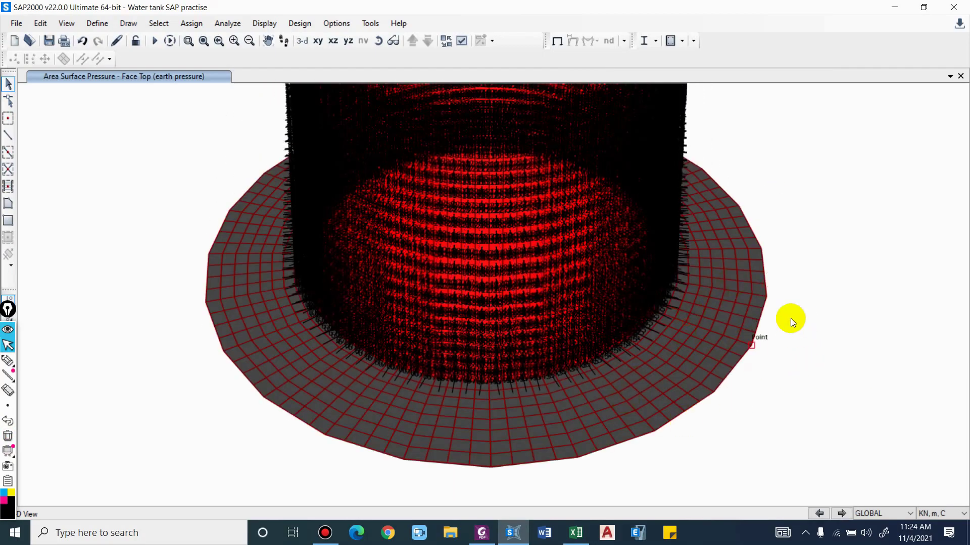
scroll(774, 254, "up", 1)
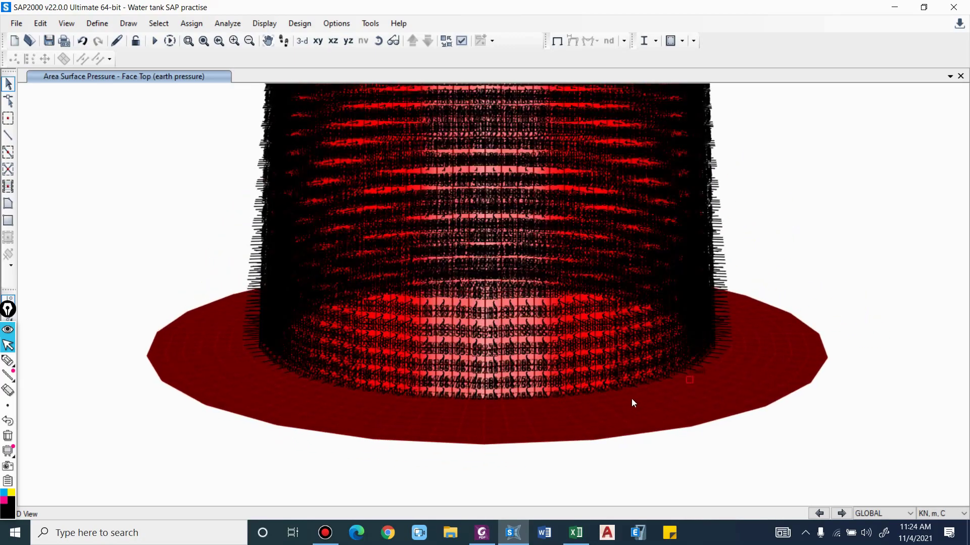
scroll(651, 389, "up", 2)
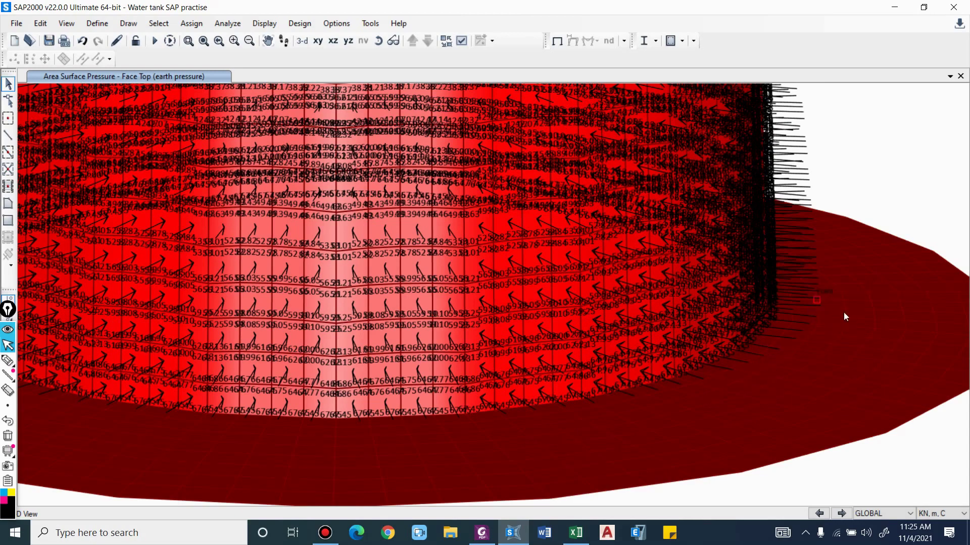
middle_click_drag(871, 355, 675, 331)
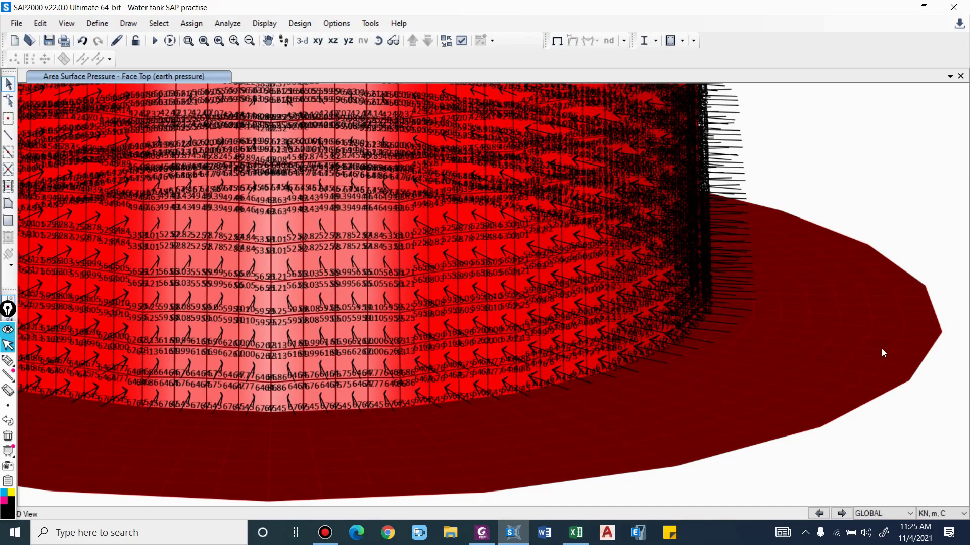